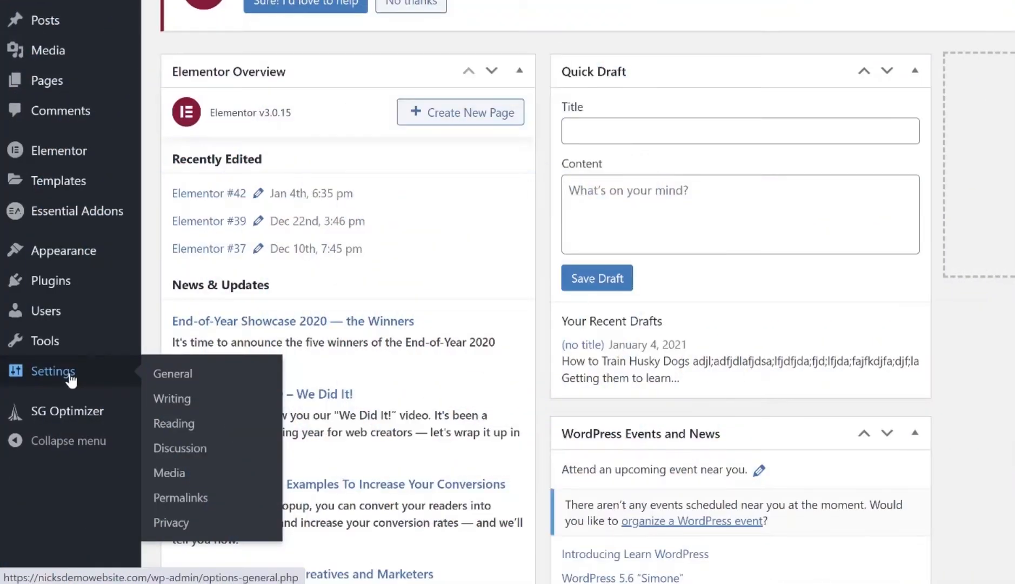
# - Open the permalink settings, try the Plain URL structure, and set the structure to Post name
pyautogui.click(191, 499)
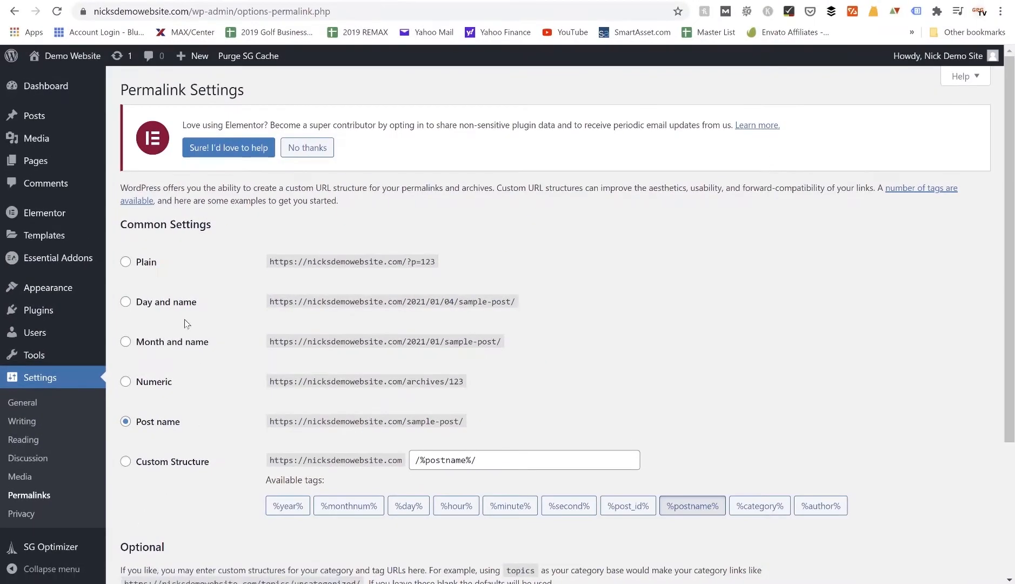
pyautogui.click(125, 263)
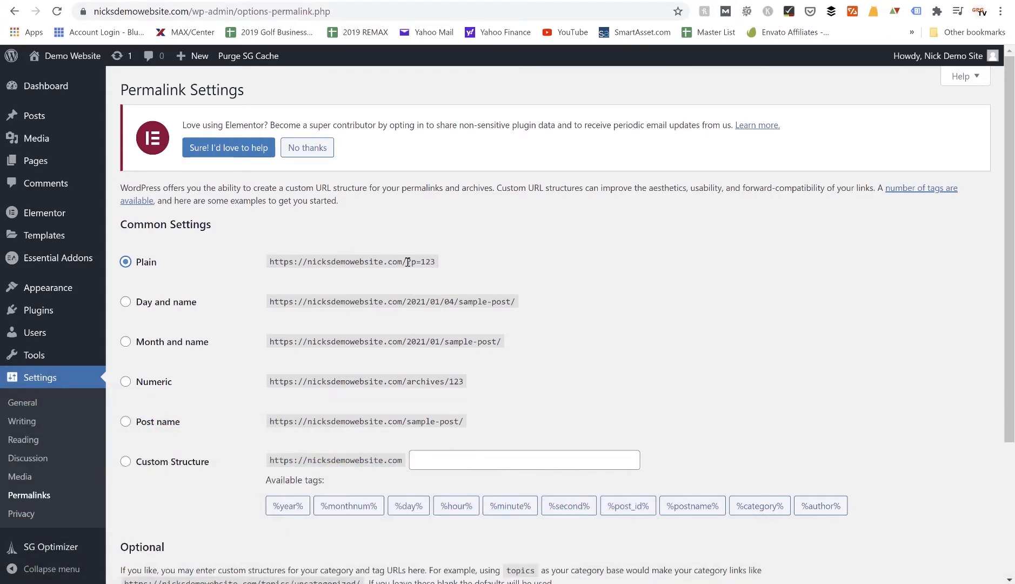
pyautogui.moveTo(407, 262); pyautogui.dragTo(437, 263)
pyautogui.click(421, 262)
pyautogui.moveTo(336, 249); pyautogui.dragTo(454, 252)
pyautogui.click(427, 259)
pyautogui.click(125, 421)
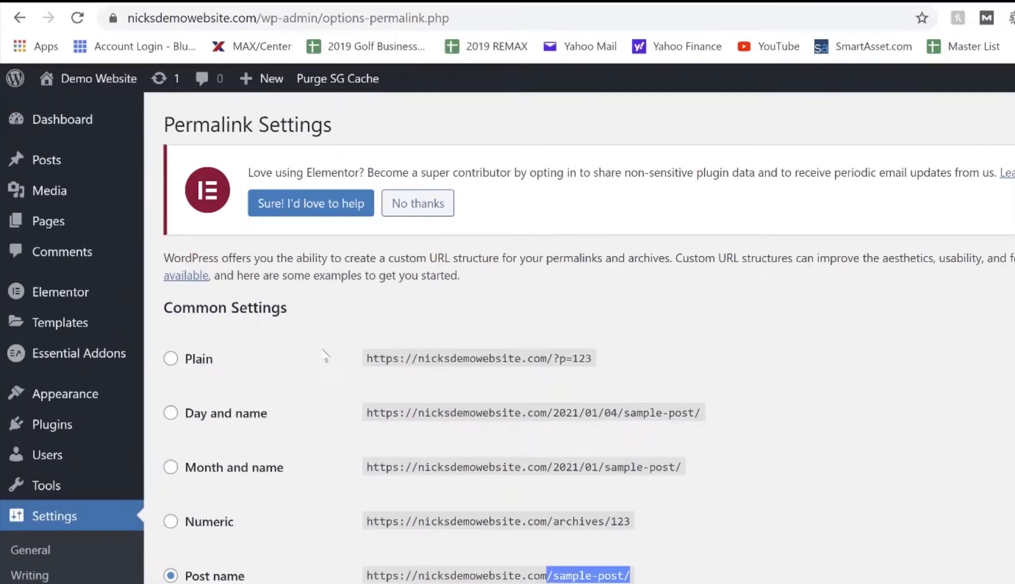
# - Start a new post in a separate tab, title it "How to Train Your Dog to Roll Over", and save it as a draft
pyautogui.moveTo(39, 171)
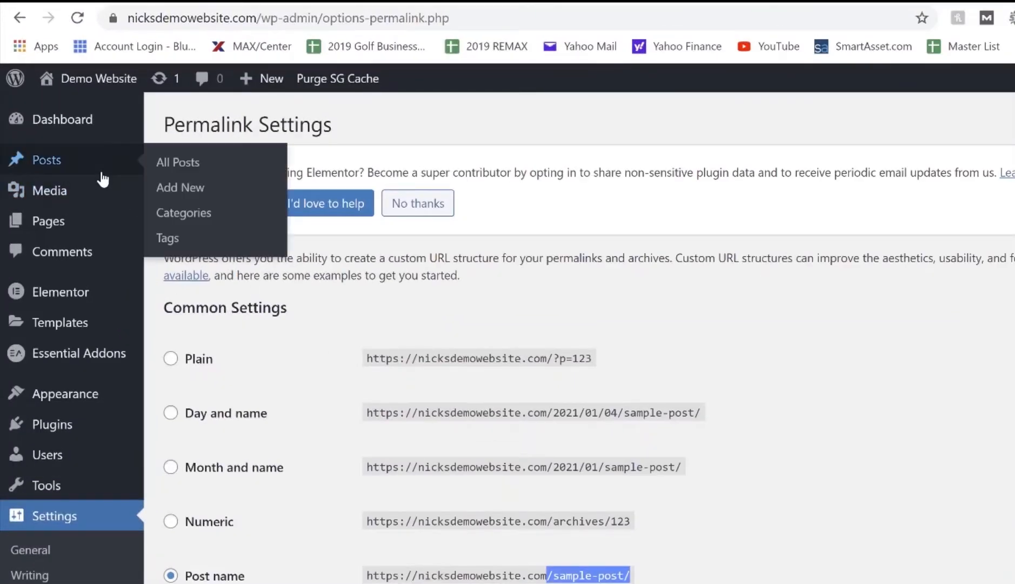
pyautogui.rightClick(193, 193)
pyautogui.click(266, 202)
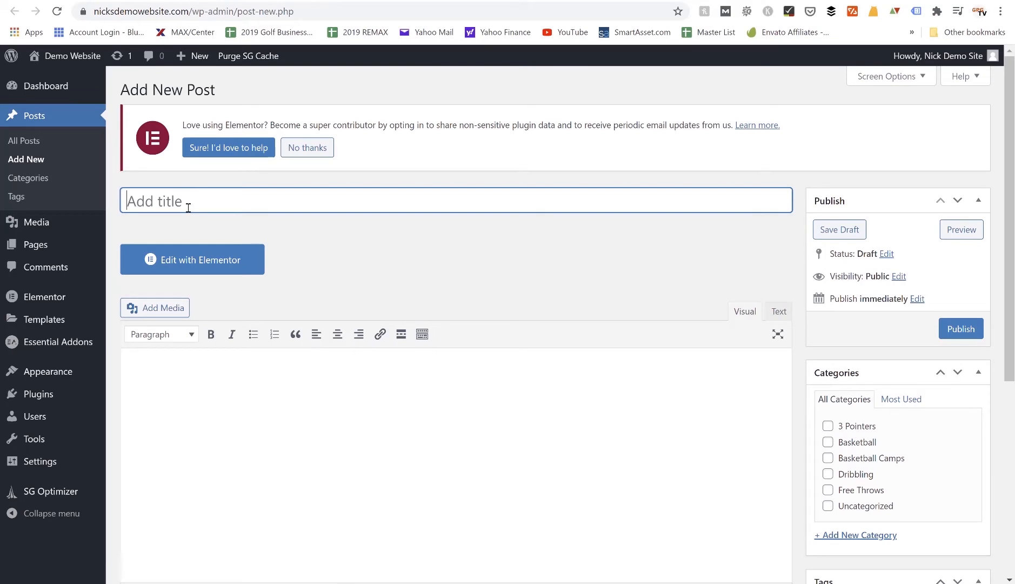
pyautogui.write('How to Train Your D')
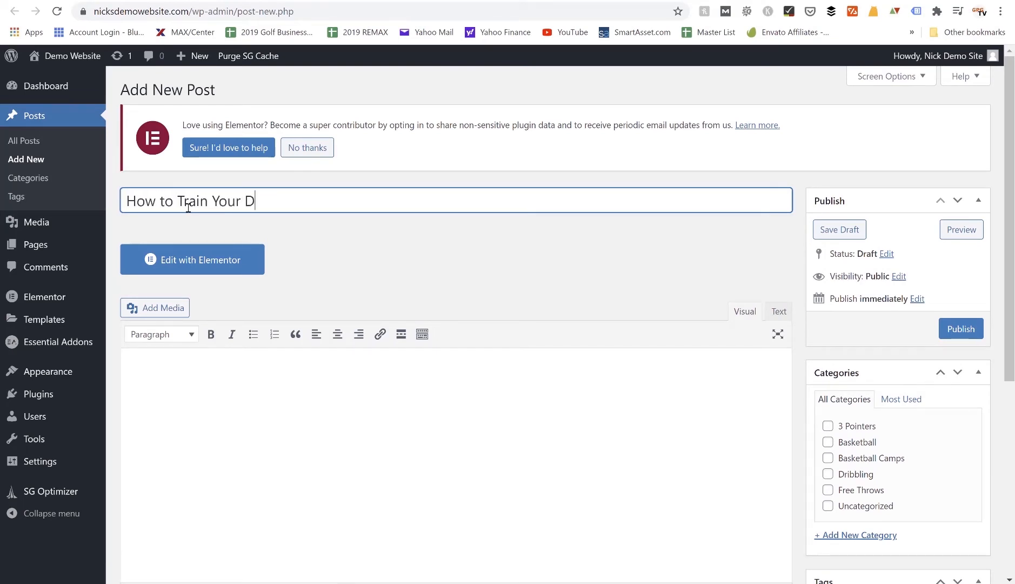
pyautogui.write('og to Roll Over')
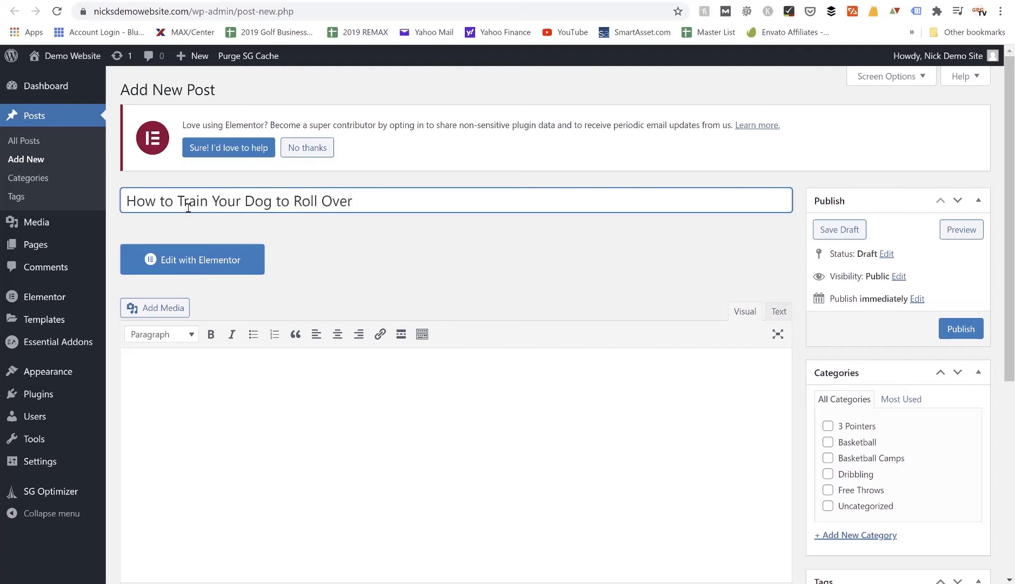
pyautogui.click(839, 230)
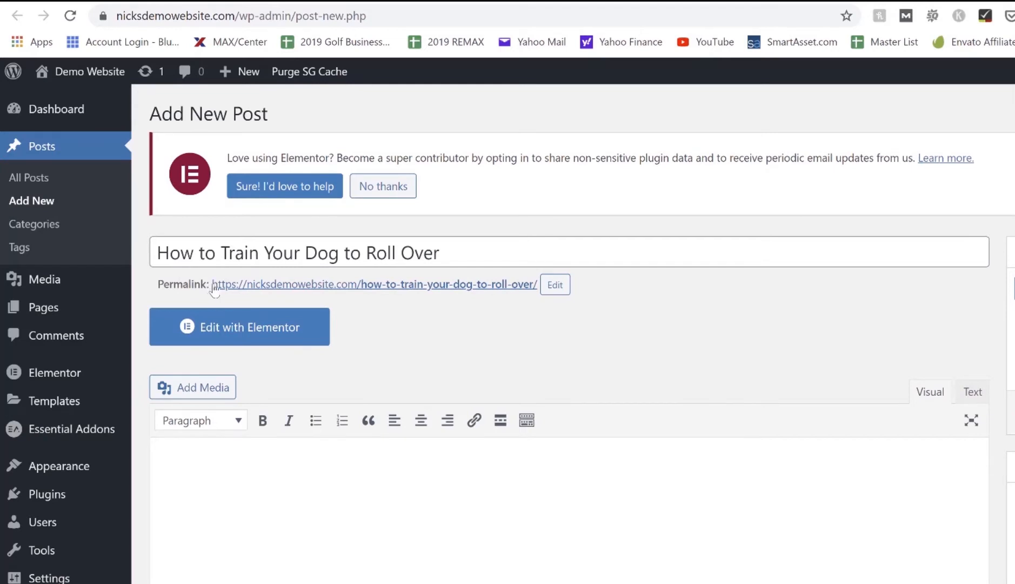
# - Change the post's permalink slug to "dog-training" and save the draft
pyautogui.moveTo(212, 284); pyautogui.dragTo(544, 288)
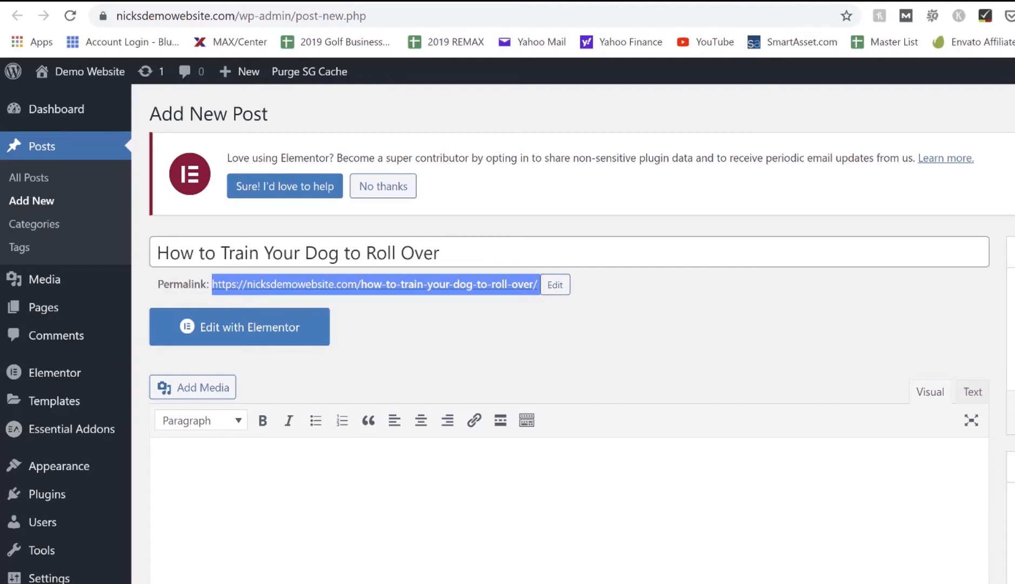
pyautogui.click(555, 287)
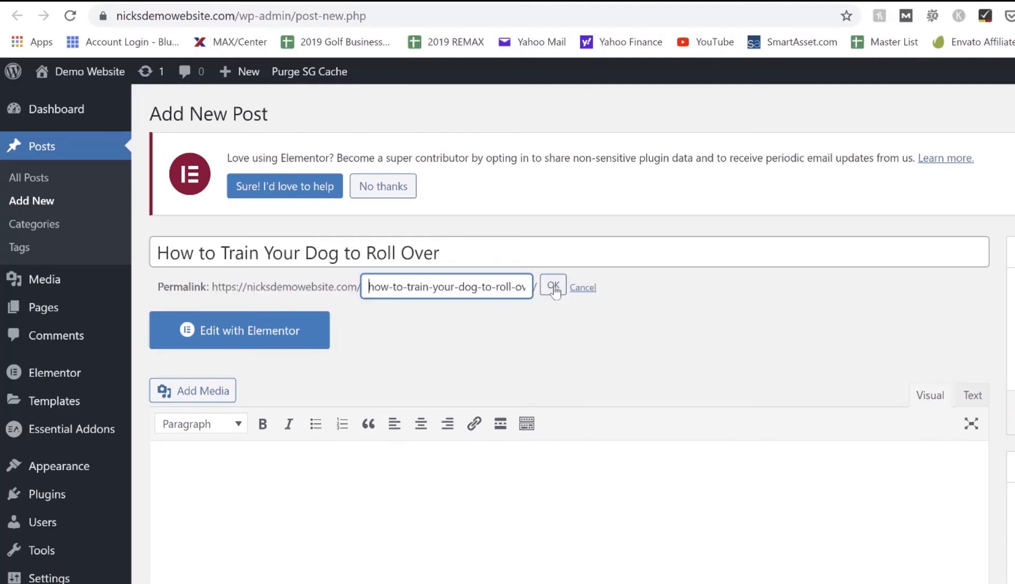
pyautogui.tripleClick(415, 289)
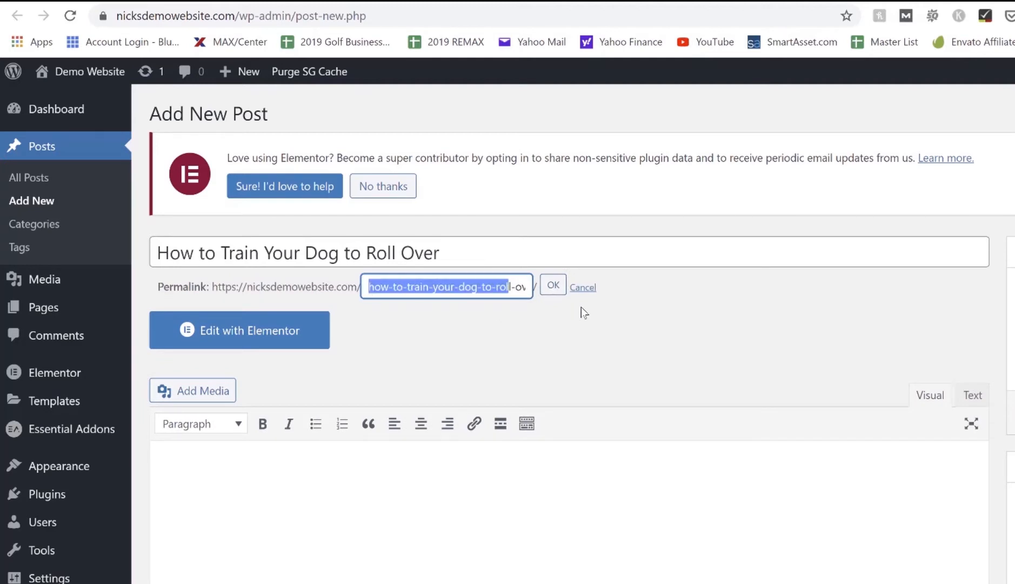
pyautogui.press('BackSpace')
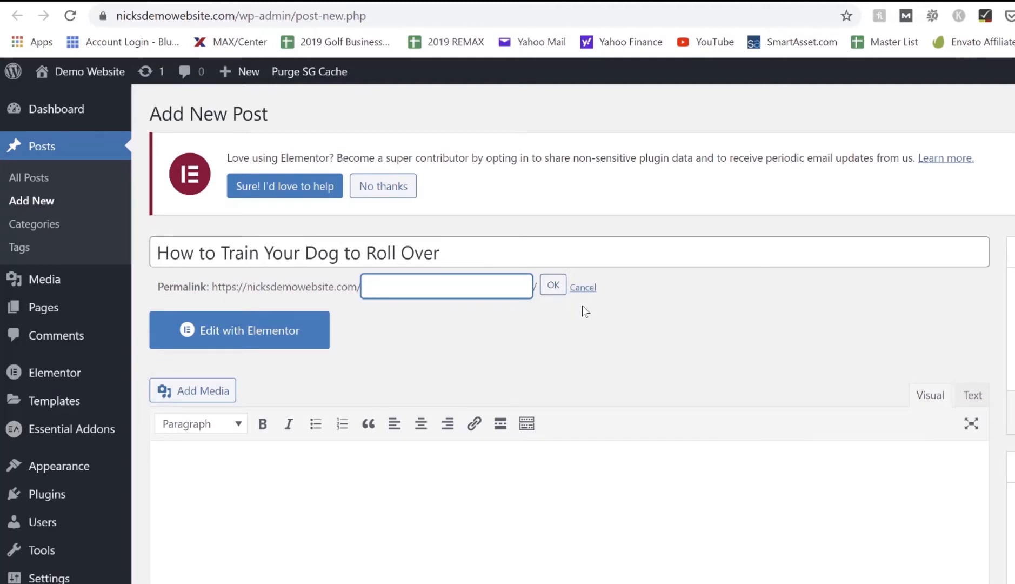
pyautogui.write('dog-training/')
pyautogui.click(553, 286)
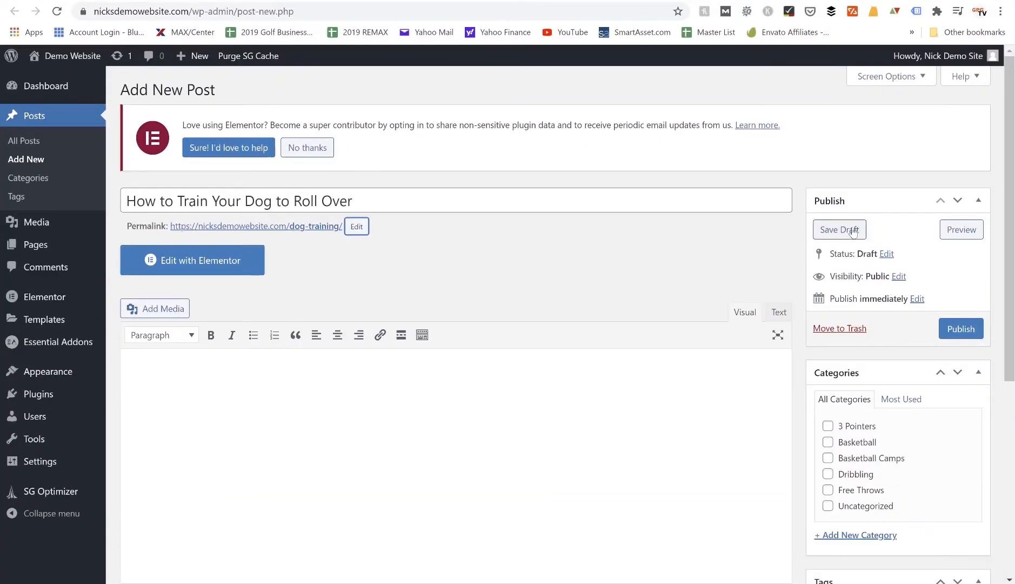
pyautogui.click(848, 231)
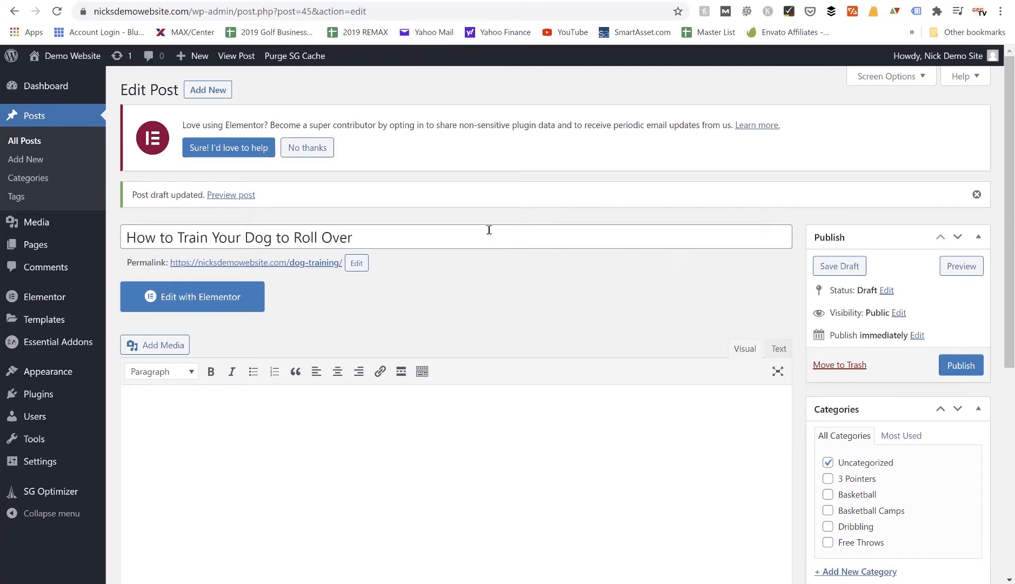
# - Extend the post's permalink slug to "dog-training-tips" and save the draft
pyautogui.click(355, 263)
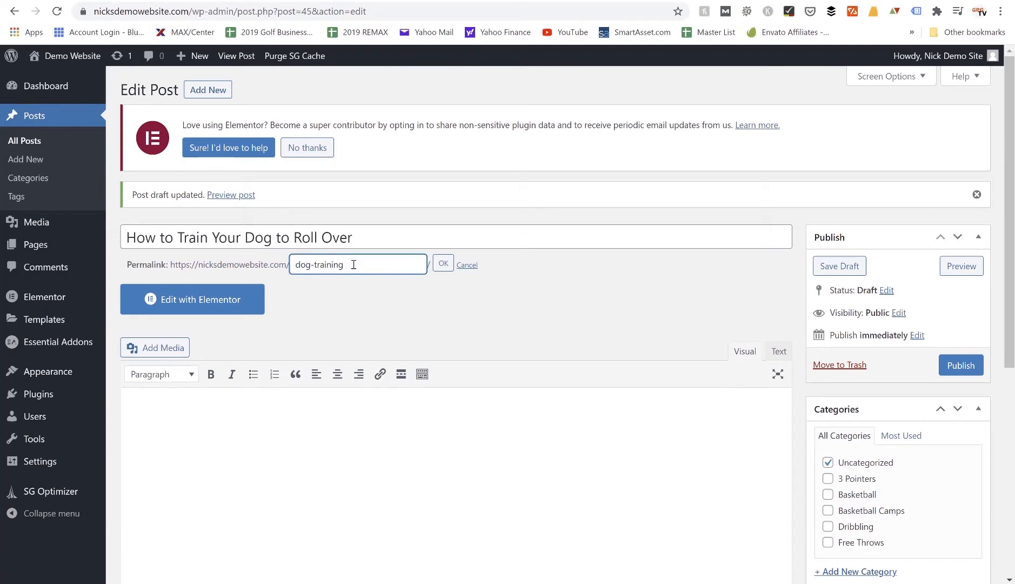
pyautogui.write('-tips')
pyautogui.click(436, 269)
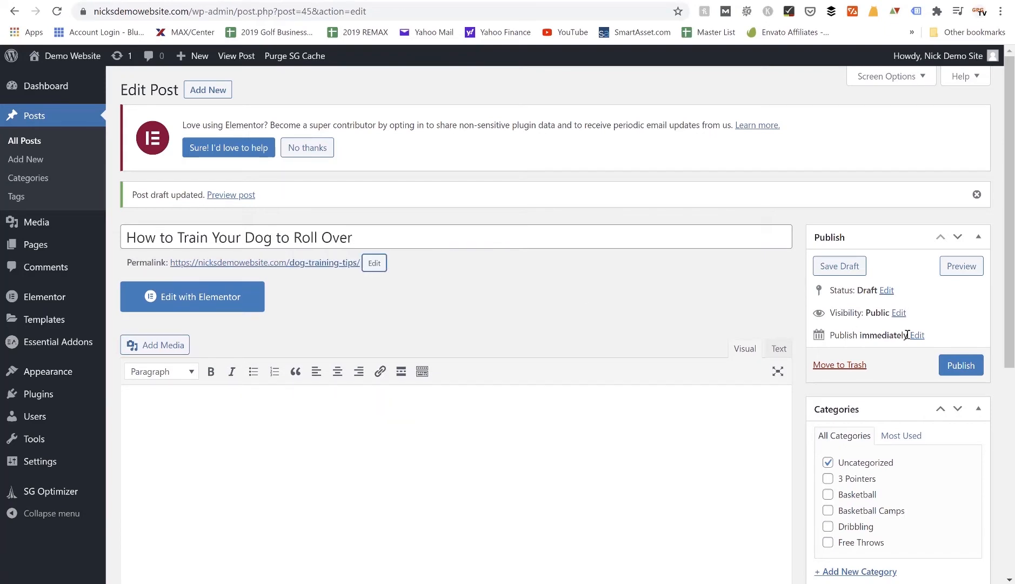
pyautogui.click(841, 267)
# - Reopen the post's permalink slug for editing and re-enter its ending so it reads "dog-training-tips"
pyautogui.click(374, 263)
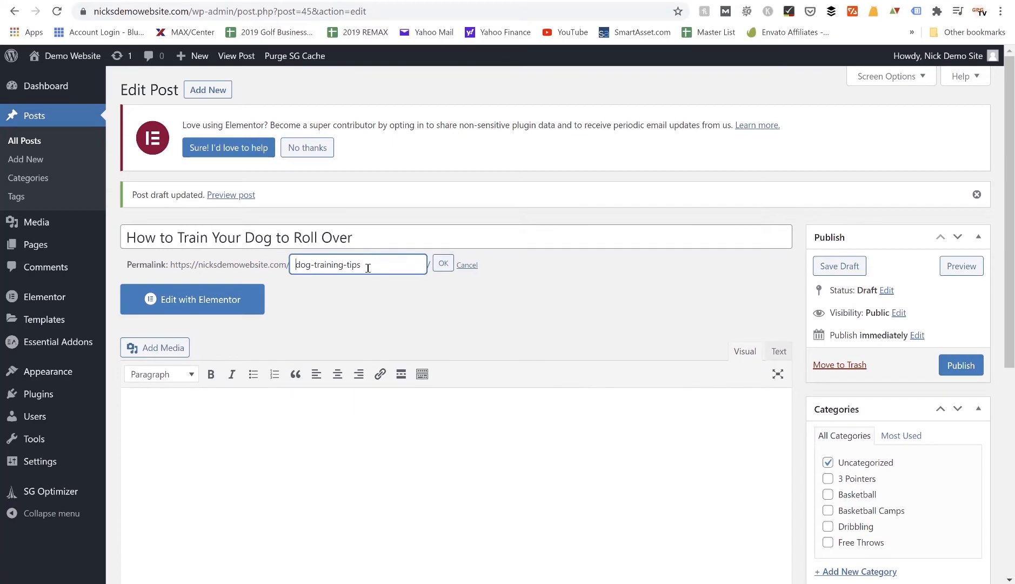
pyautogui.click(443, 263)
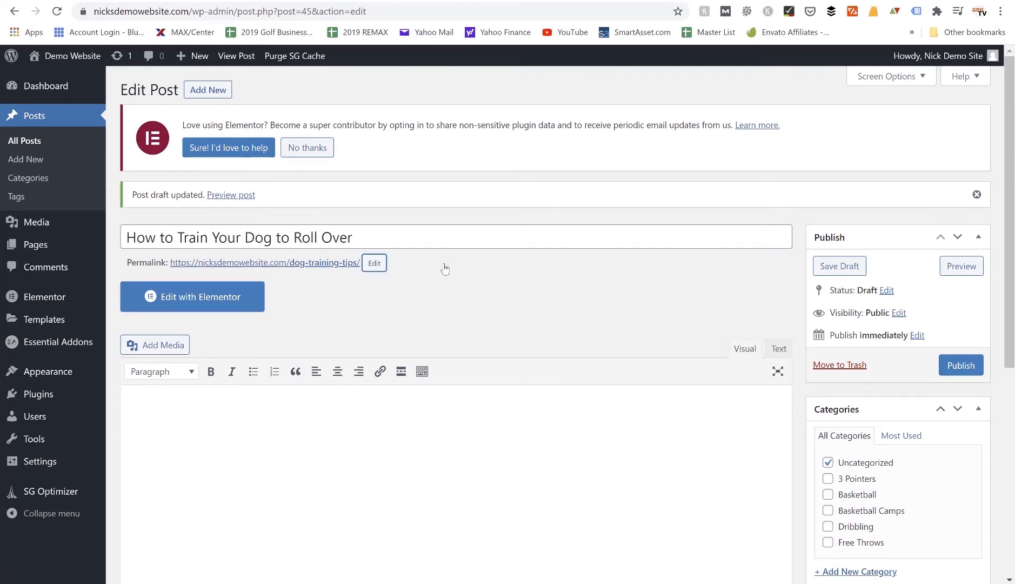
pyautogui.click(374, 262)
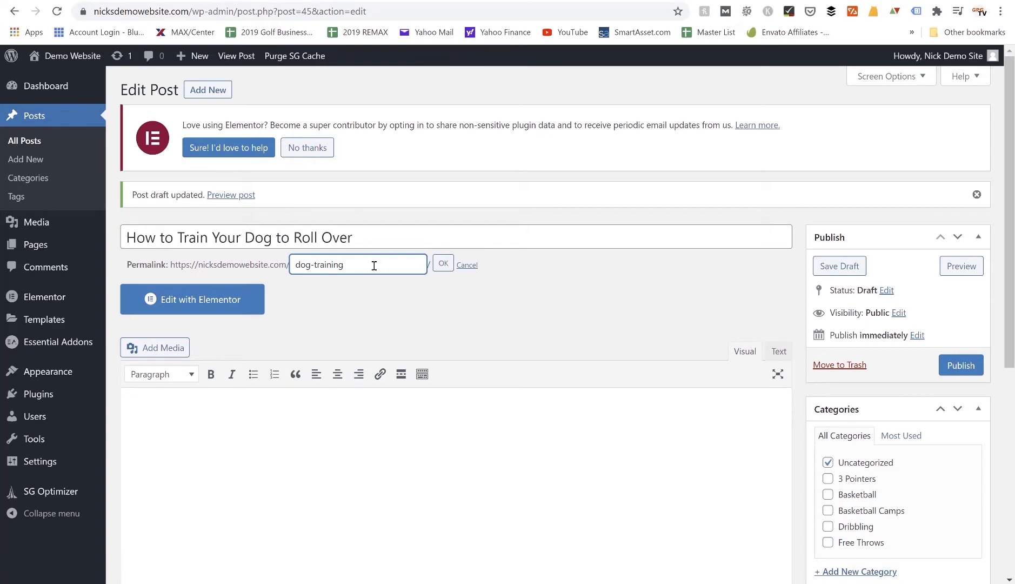
pyautogui.write('ps')
pyautogui.click(443, 268)
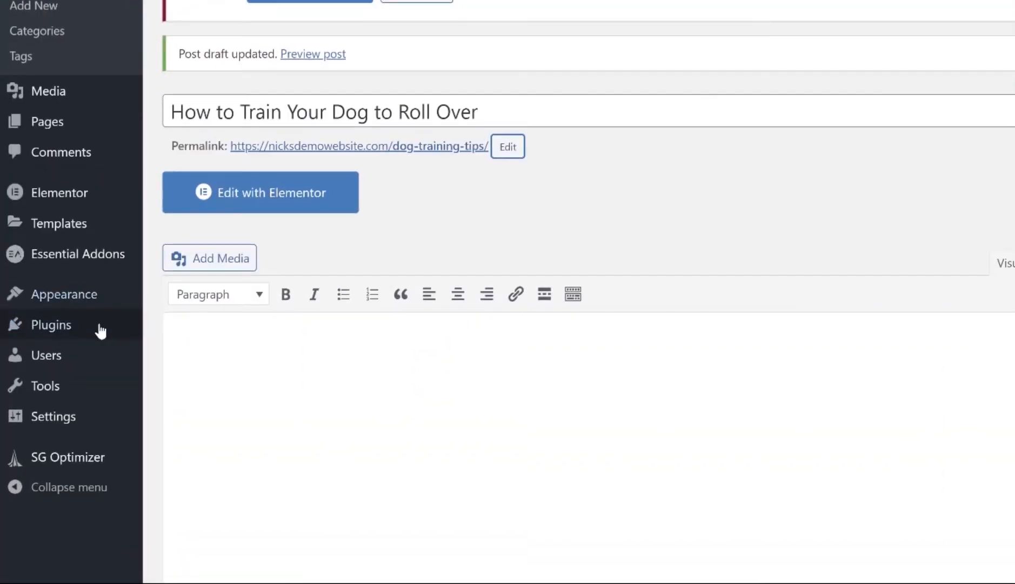
# - Open the page for adding plugins in a separate tab and search for "redirect"
pyautogui.moveTo(73, 398)
pyautogui.rightClick(182, 356)
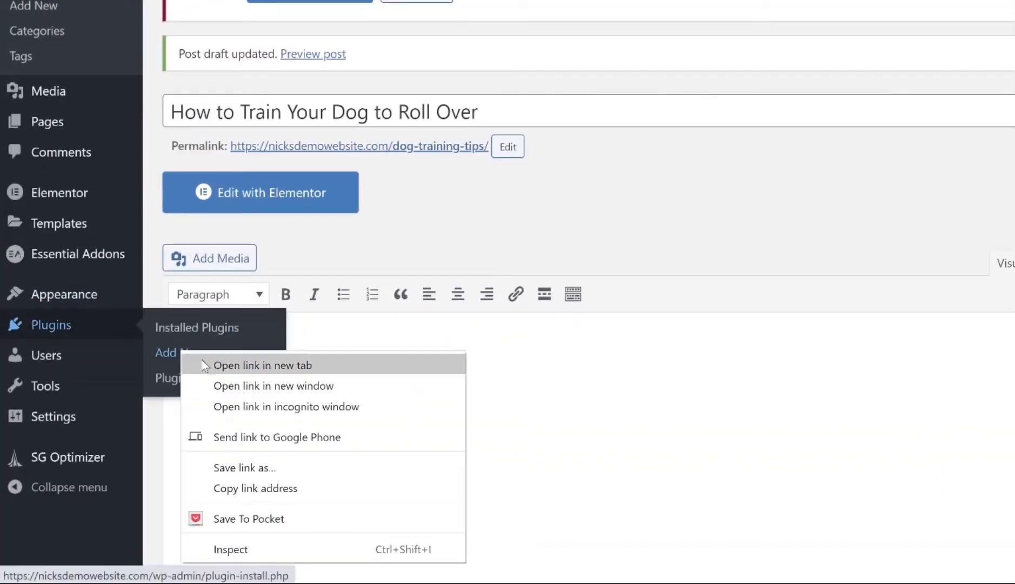
pyautogui.click(204, 362)
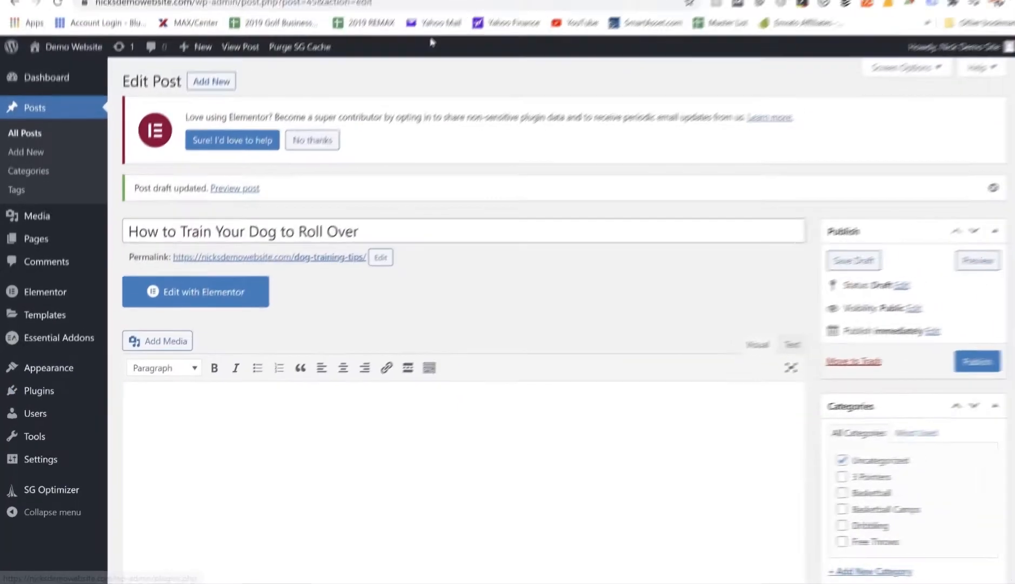
pyautogui.click(449, 1)
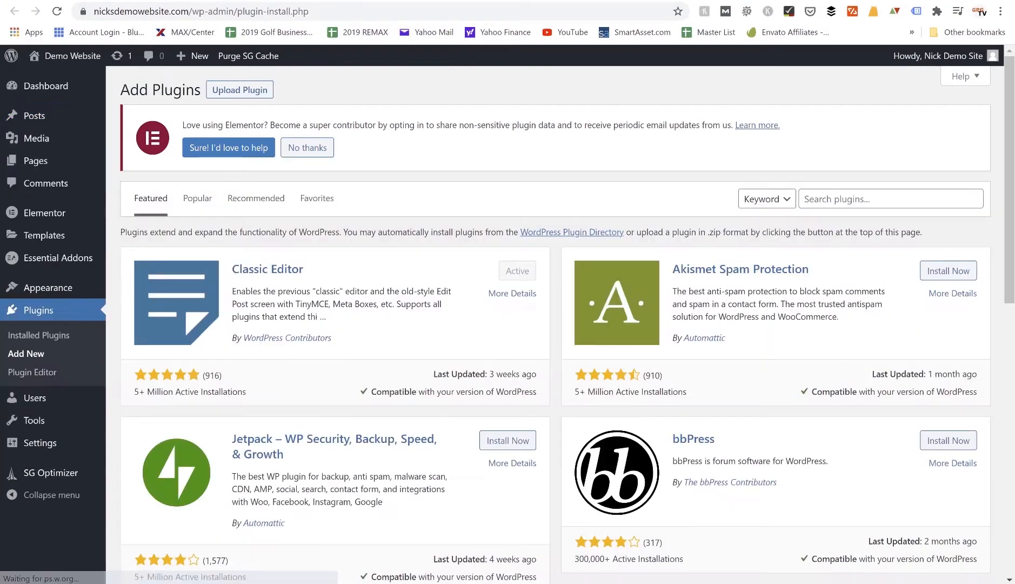
pyautogui.click(851, 199)
pyautogui.write('redirec')
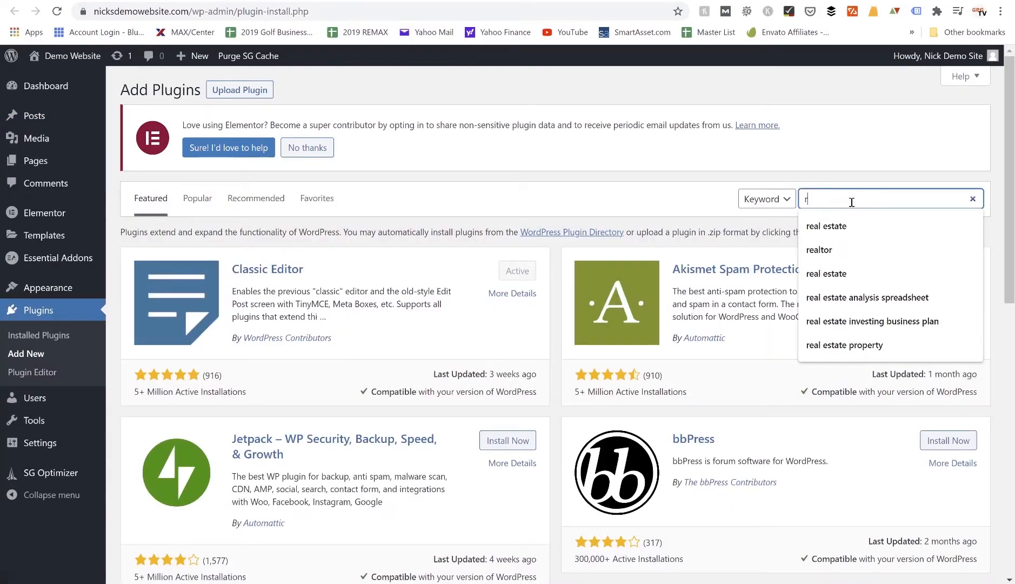
pyautogui.write('t')
pyautogui.press('BackSpace')
pyautogui.write('ct')
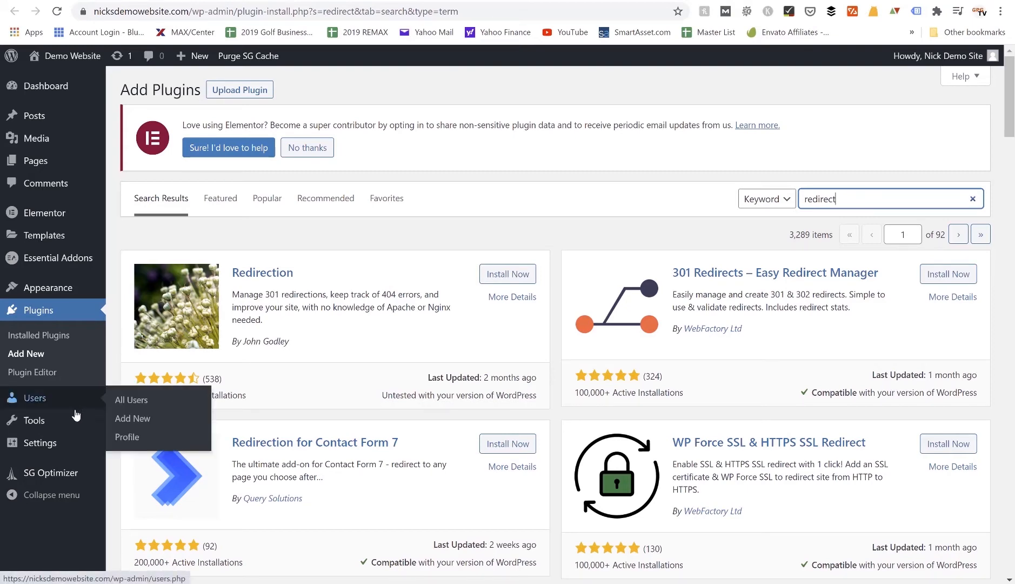
# - Create a new page, open it in Elementor, and add an Image widget to the empty section
pyautogui.moveTo(40, 443)
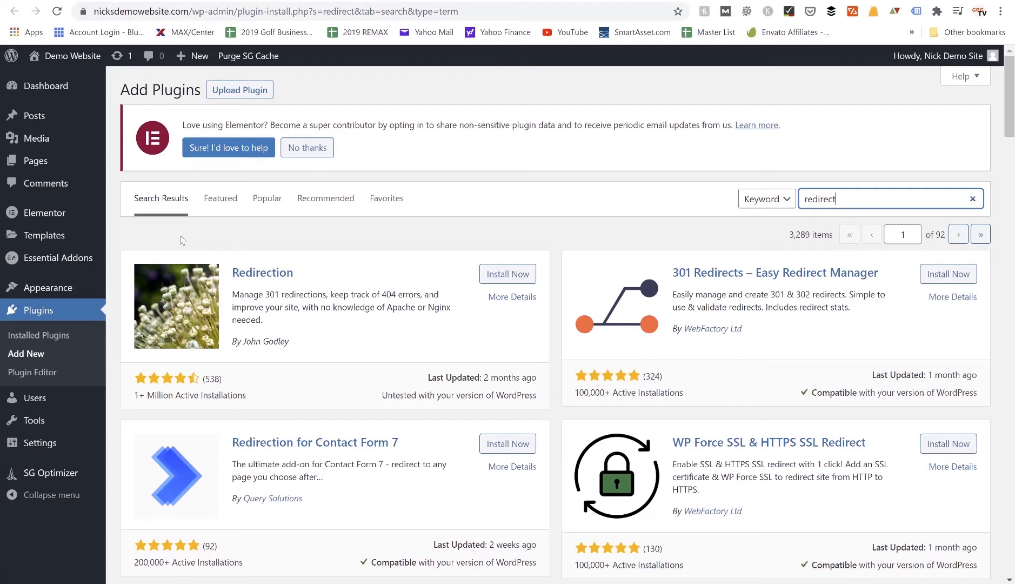
pyautogui.moveTo(73, 254)
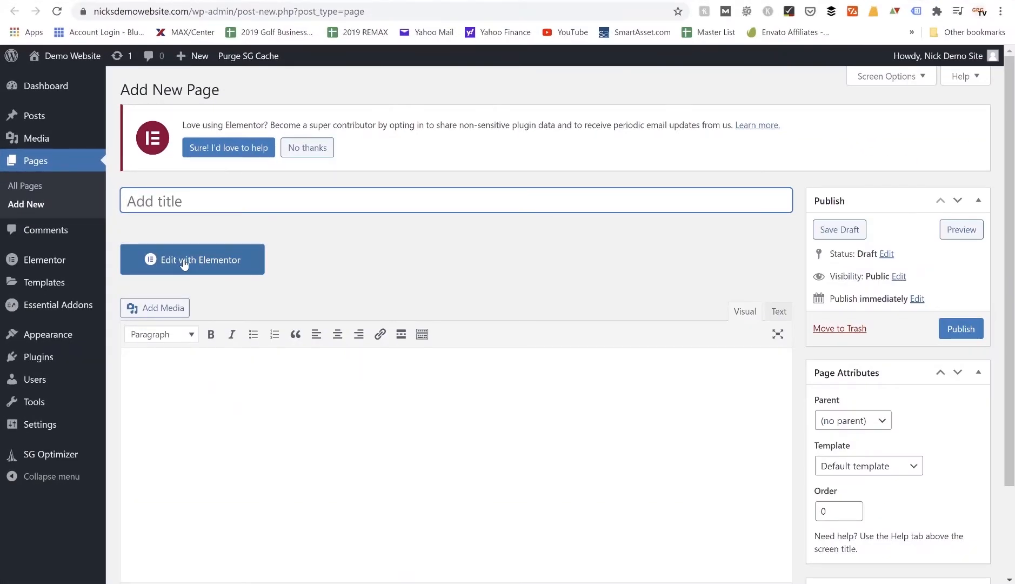
pyautogui.click(184, 262)
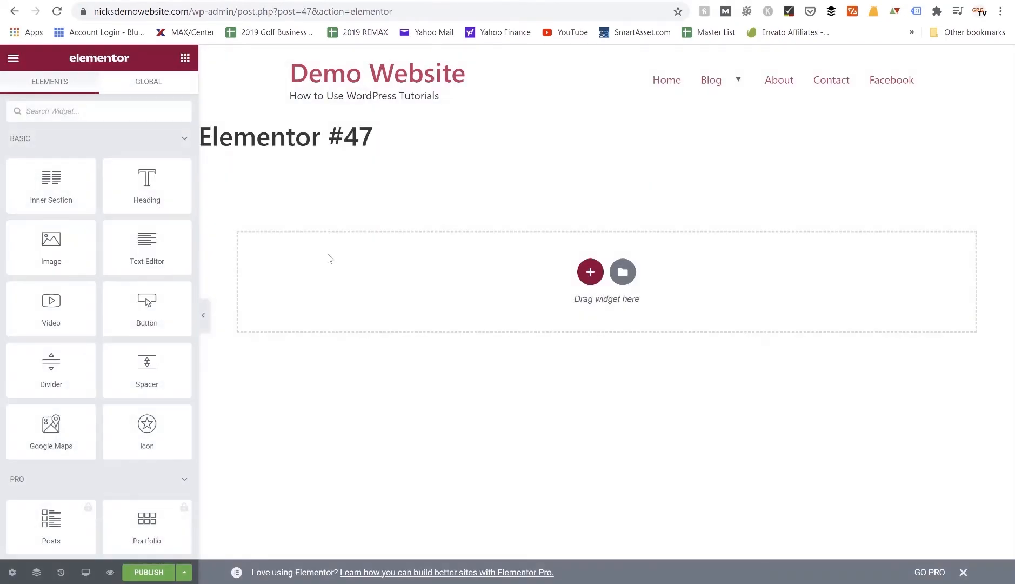
pyautogui.moveTo(51, 241); pyautogui.dragTo(446, 272)
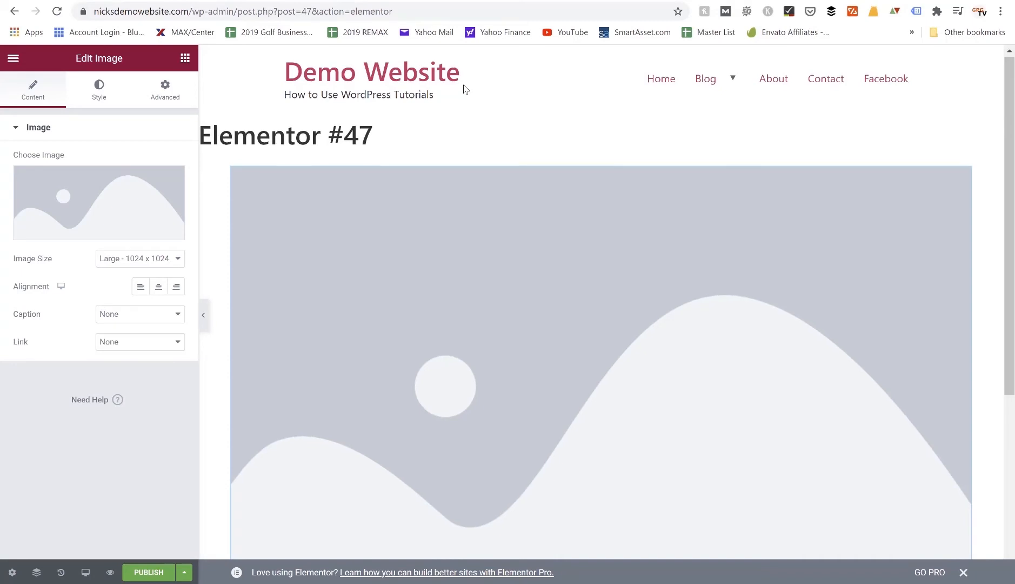
# - Examine the Elementor page from its header and title down to the empty section below the image, and return to the plugin search
pyautogui.scroll(-5, 463, 85)
pyautogui.scroll(5, 463, 90)
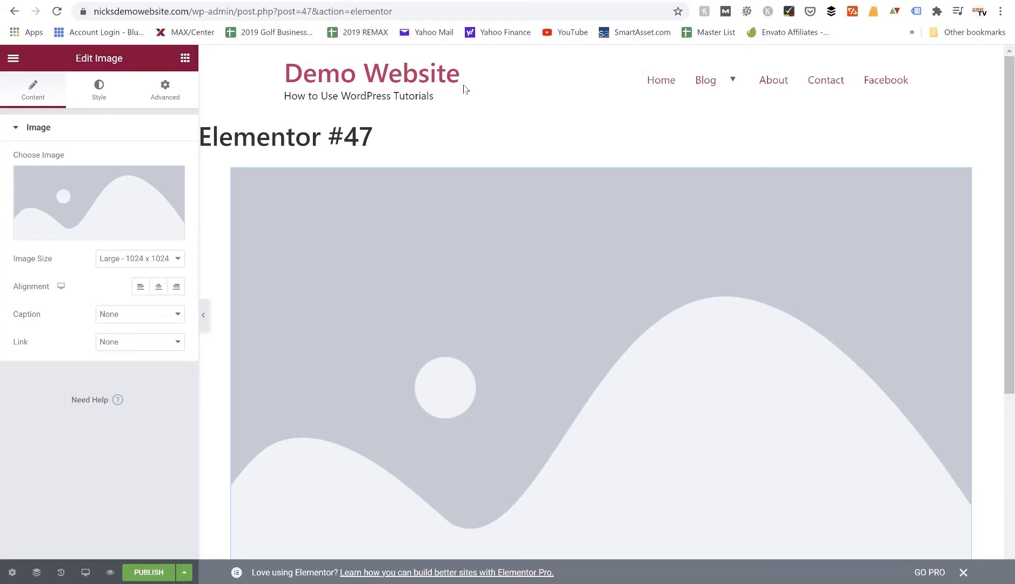
pyautogui.scroll(-5, 472, 312)
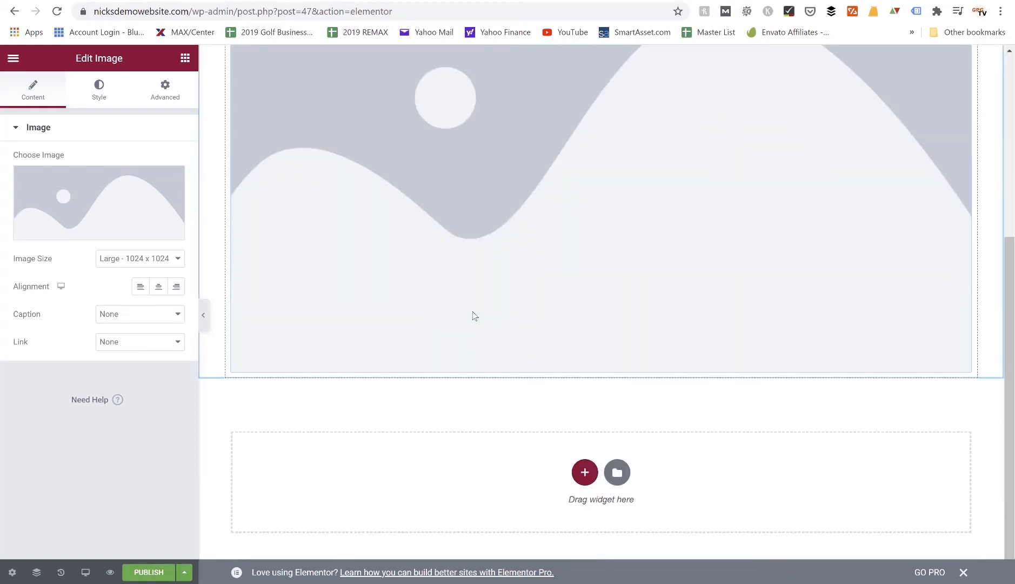
pyautogui.scroll(5, 473, 316)
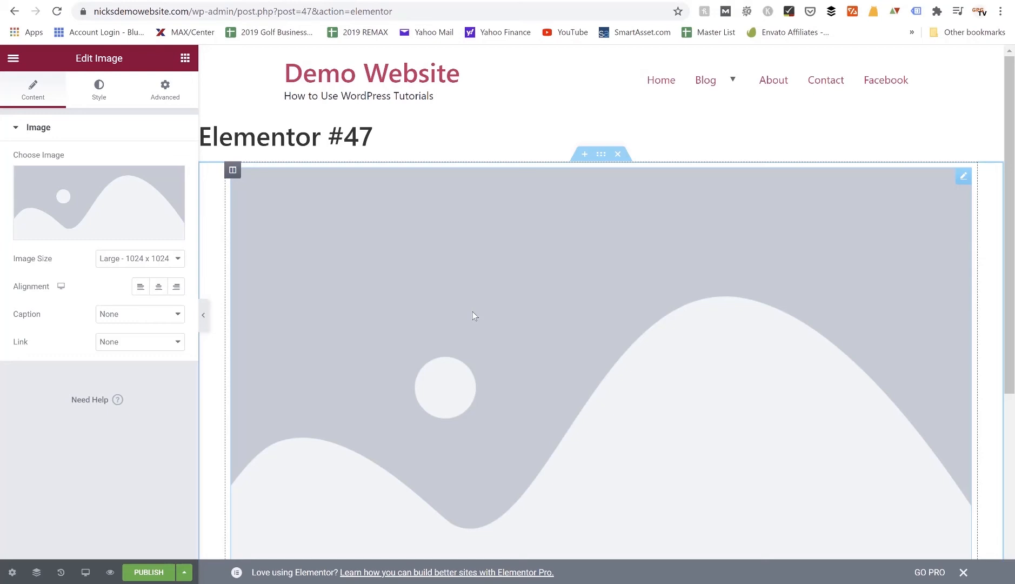
pyautogui.scroll(-5, 472, 312)
pyautogui.scroll(5, 472, 312)
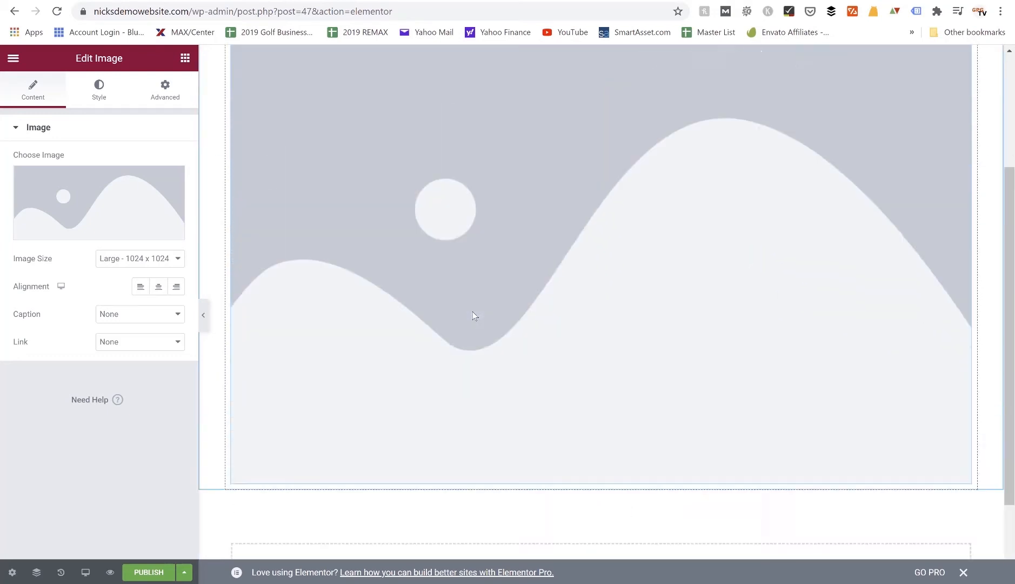
pyautogui.scroll(-5, 472, 312)
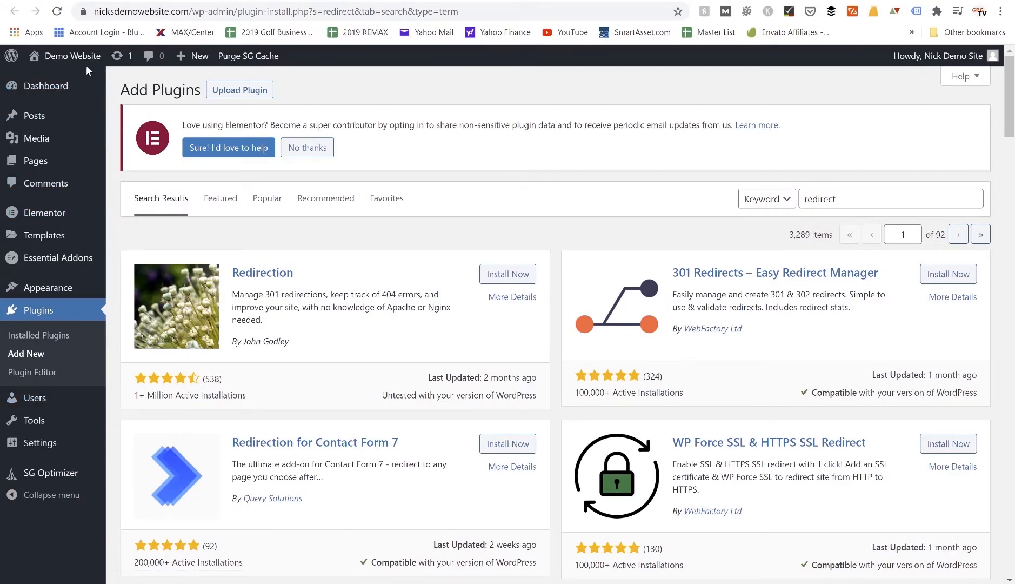
pyautogui.moveTo(72, 241)
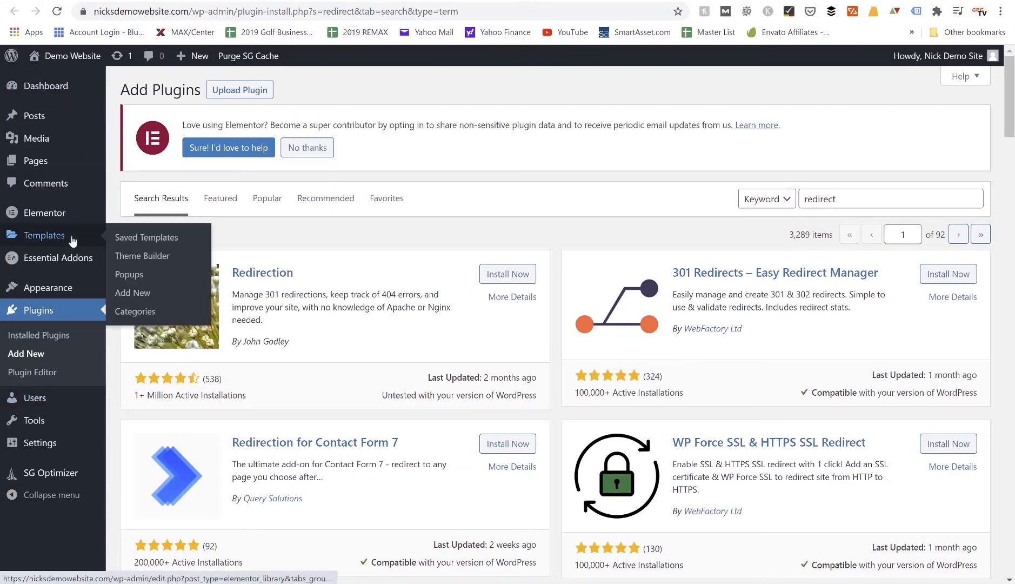
# - Open the user profile and generate a new strong password under Account Management
pyautogui.moveTo(62, 400)
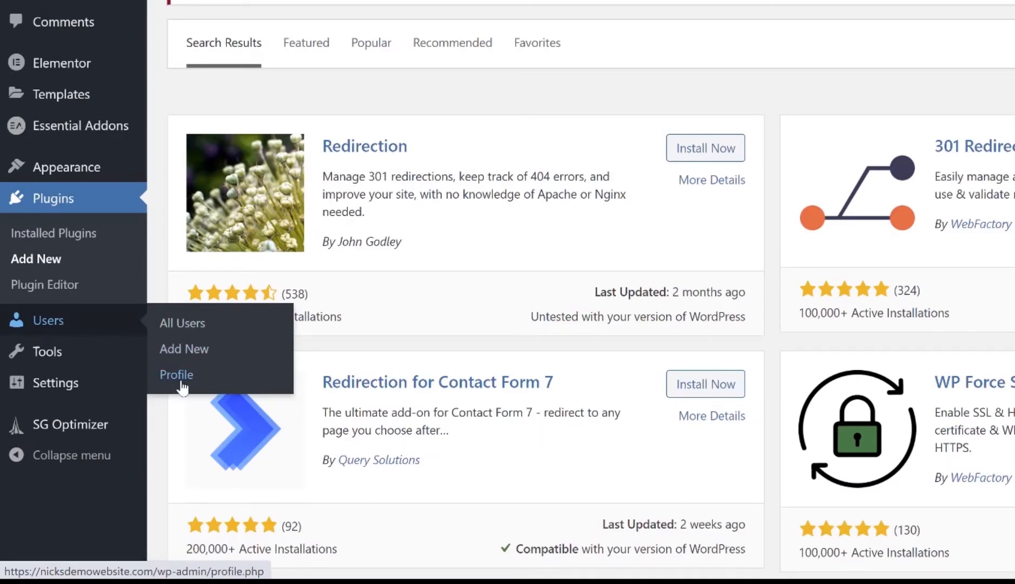
pyautogui.click(182, 384)
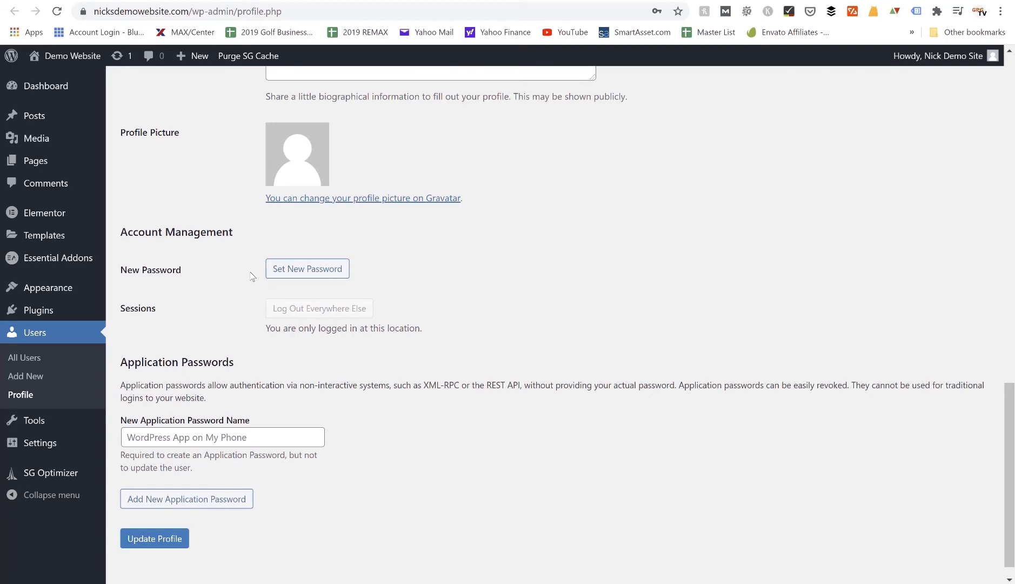
pyautogui.click(298, 274)
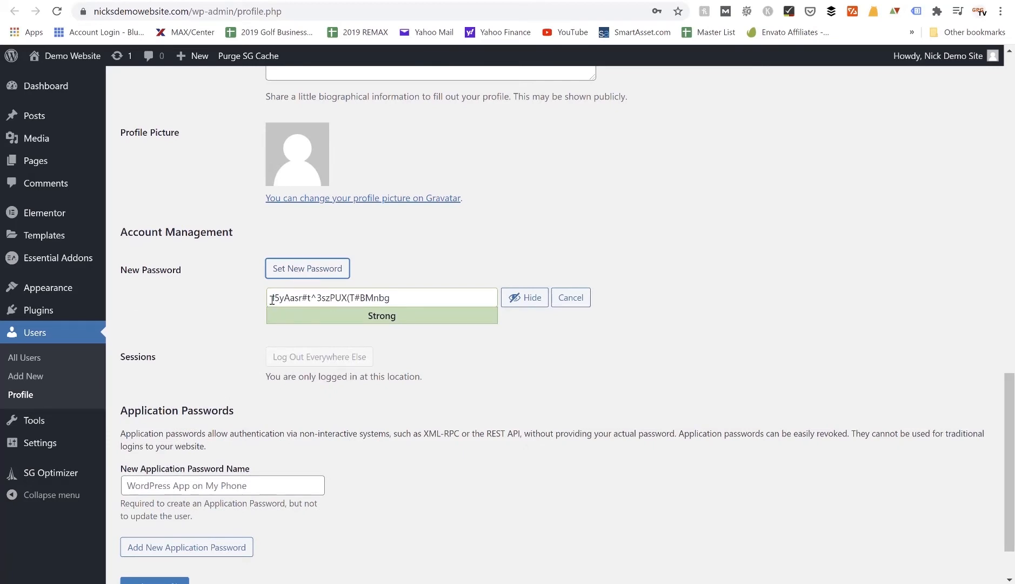
pyautogui.moveTo(271, 300); pyautogui.dragTo(390, 303)
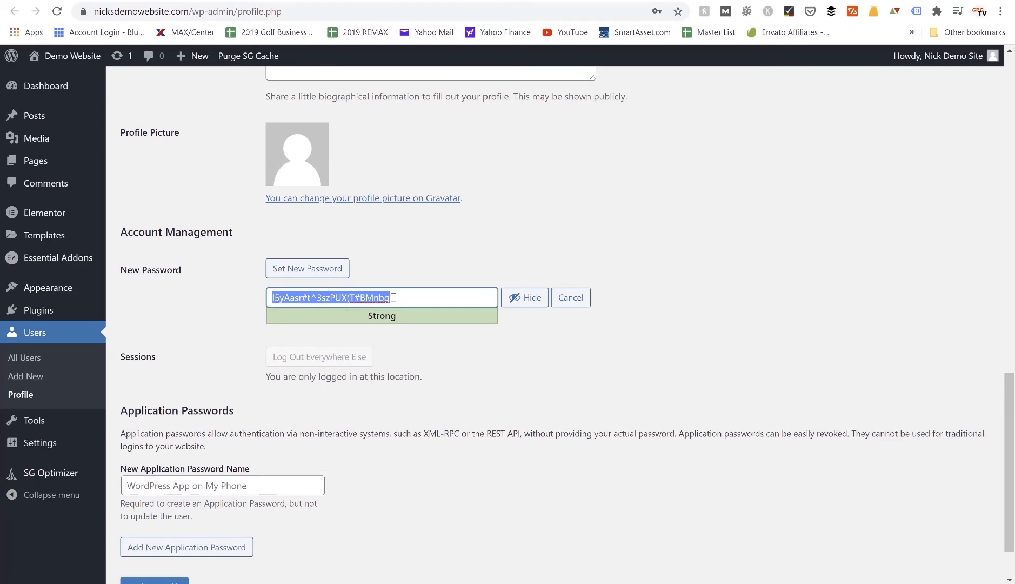
pyautogui.click(388, 275)
pyautogui.scroll(-2, 388, 275)
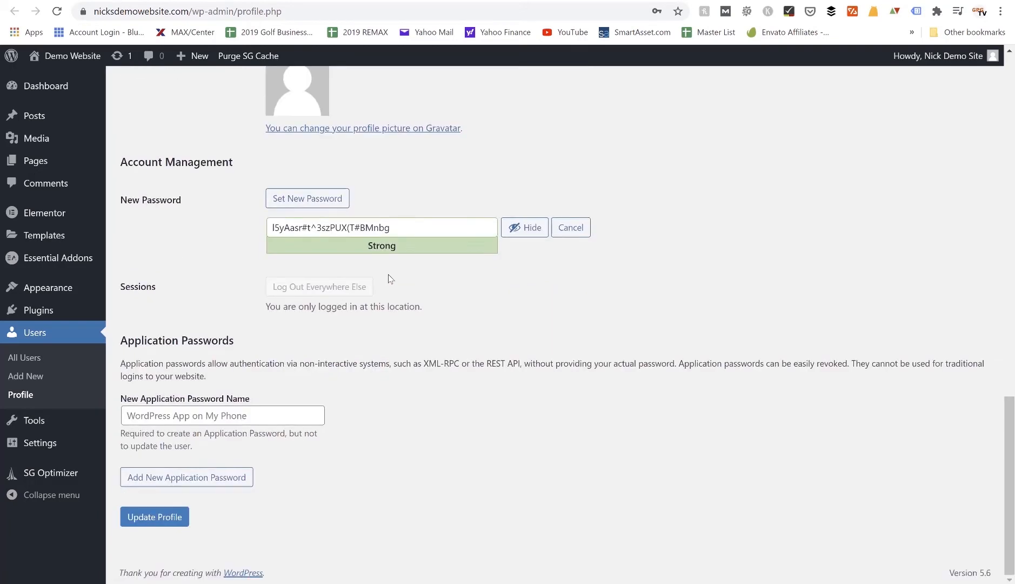
pyautogui.scroll(1, 387, 275)
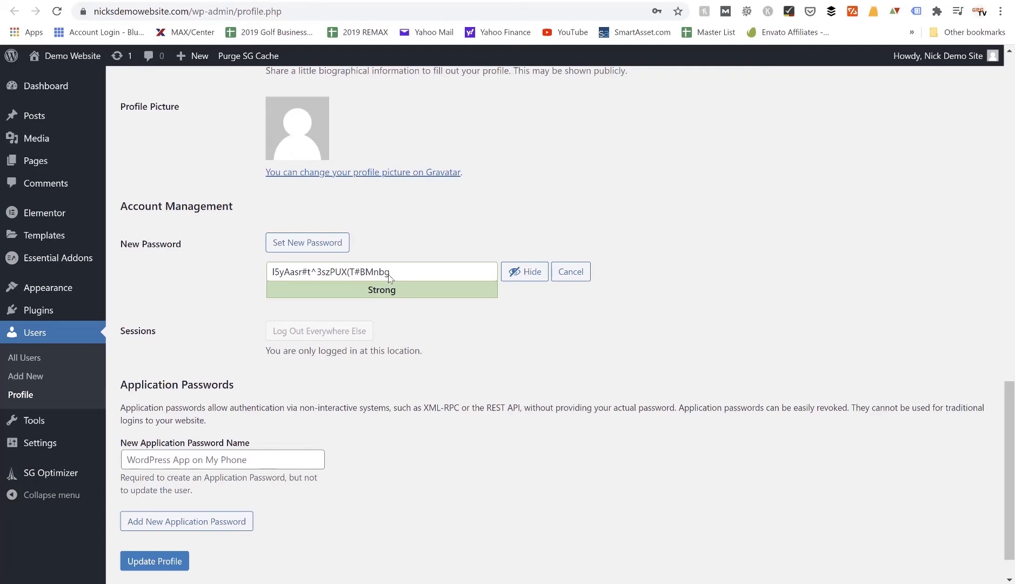
pyautogui.scroll(2, 387, 274)
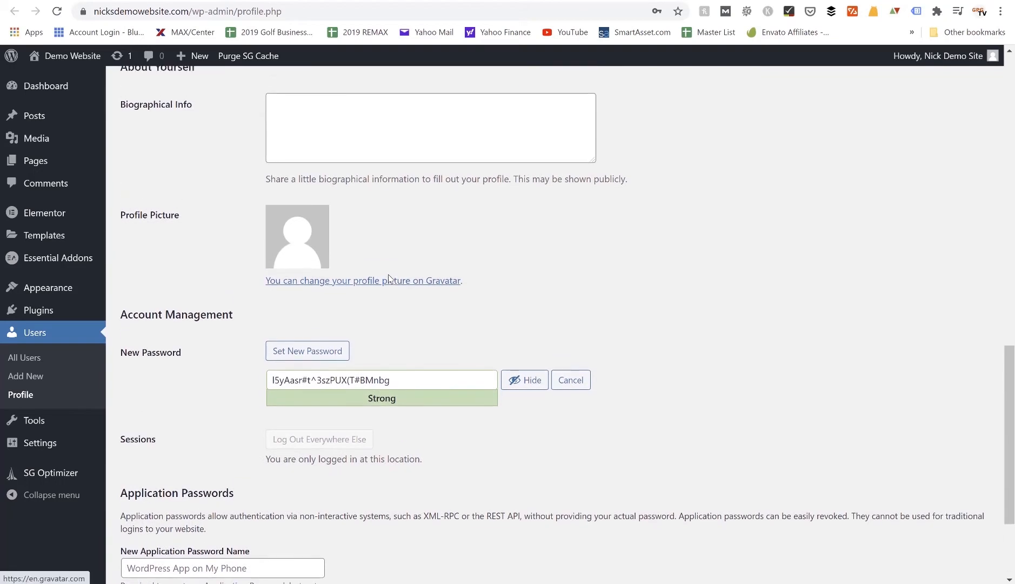
pyautogui.scroll(-1, 387, 275)
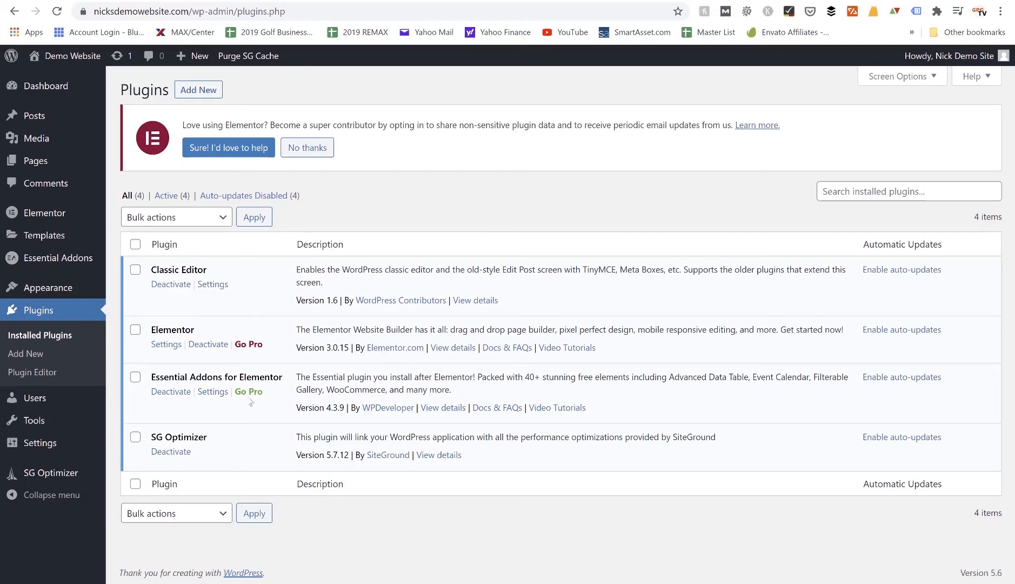
# - Open the page for adding plugins and browse the Popular plugins down to Jetpack, WPForms and Wordfence
pyautogui.click(203, 93)
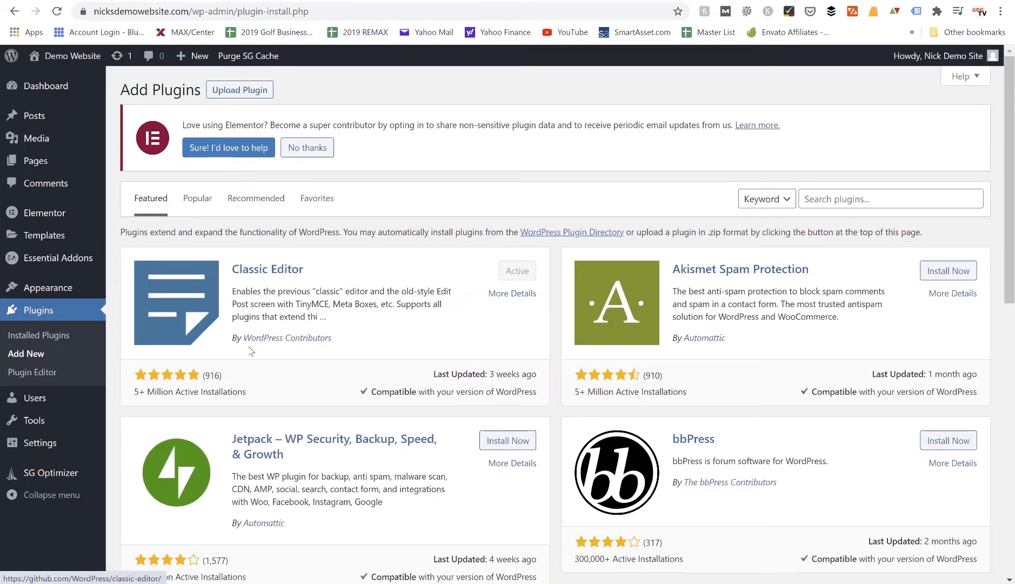
pyautogui.scroll(-2, 237, 302)
pyautogui.scroll(2, 218, 222)
pyautogui.click(204, 208)
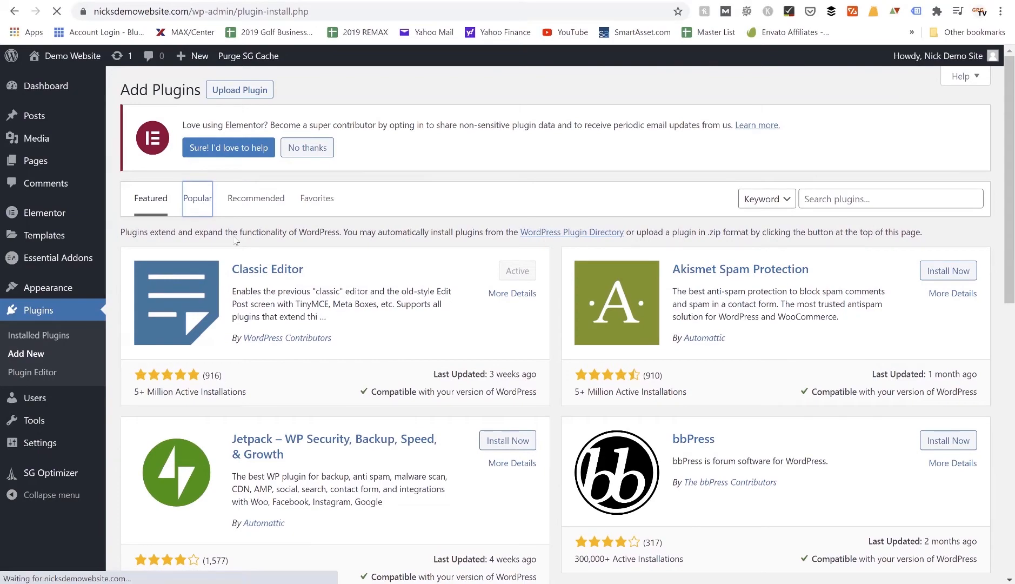
pyautogui.scroll(-3, 371, 353)
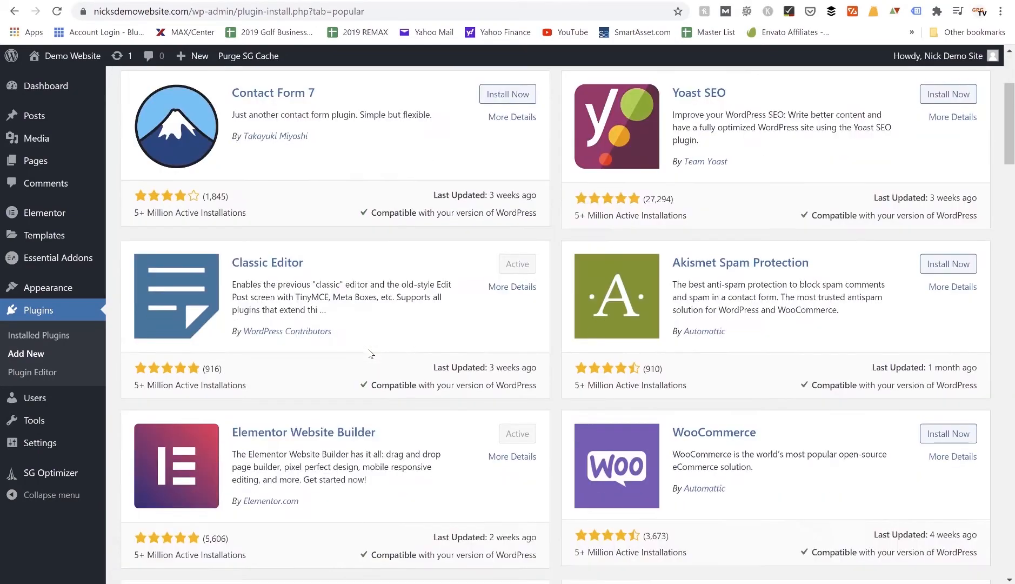
pyautogui.scroll(-5, 520, 338)
pyautogui.scroll(-3, 520, 337)
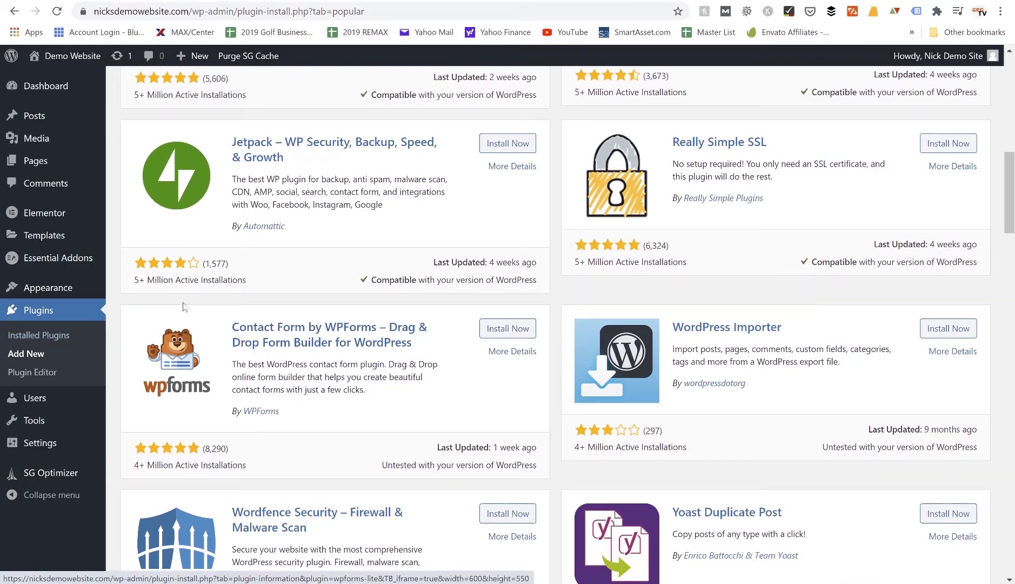
# - Open the Installed Plugins page in a separate tab
pyautogui.rightClick(54, 336)
pyautogui.press('Escape')
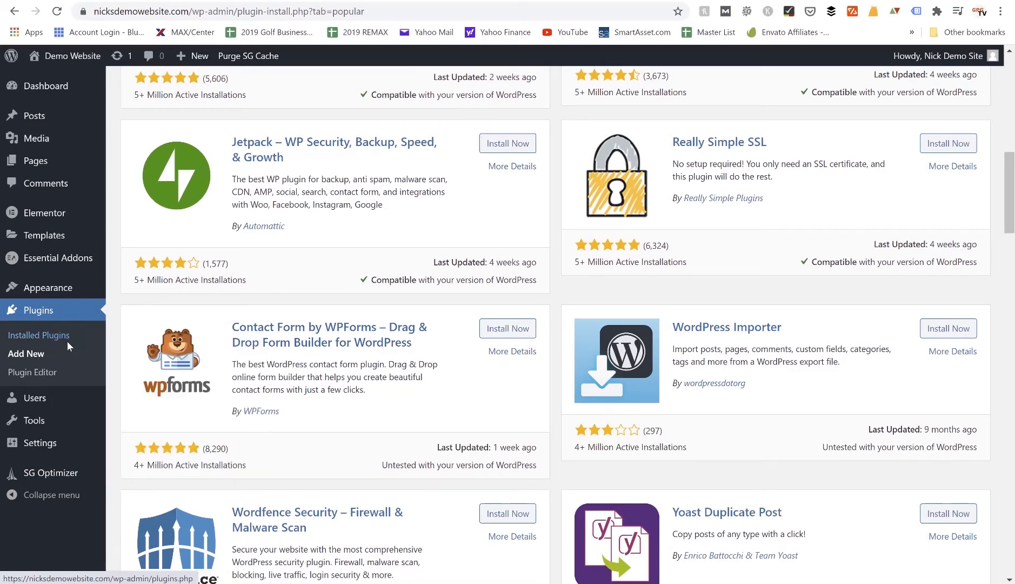
pyautogui.click(40, 335)
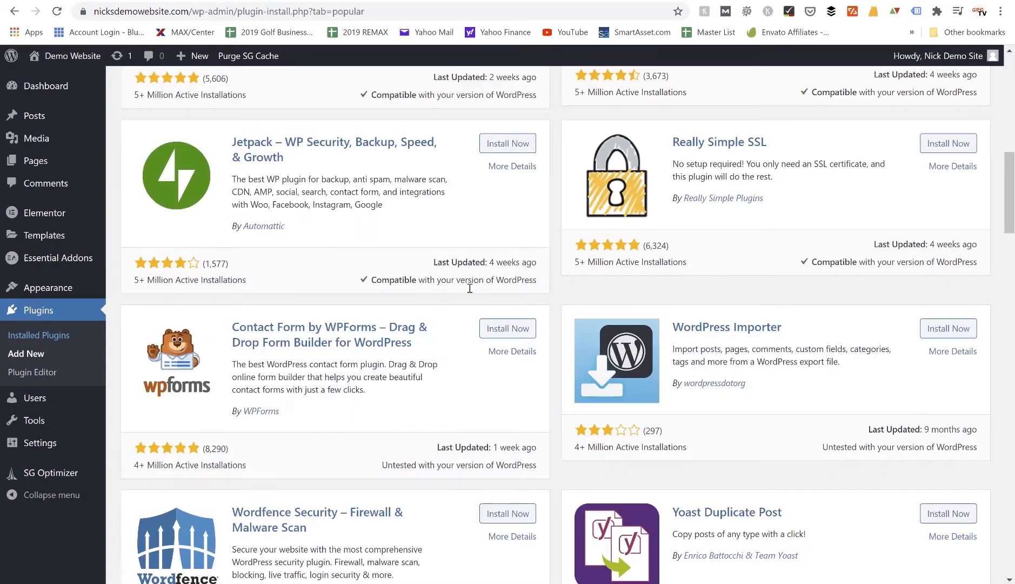
# - Examine the Popular plugins from Contact Form 7 and Yoast SEO down to Wordfence Security and Yoast Duplicate Post, and return toward the start of the list
pyautogui.scroll(9, 470, 288)
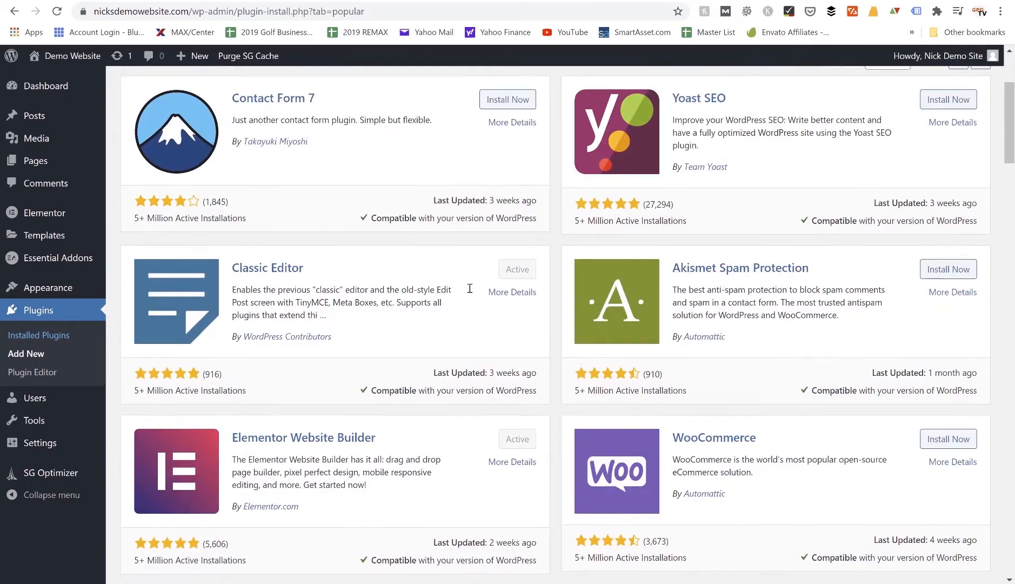
pyautogui.scroll(3, 469, 288)
pyautogui.scroll(-3, 469, 288)
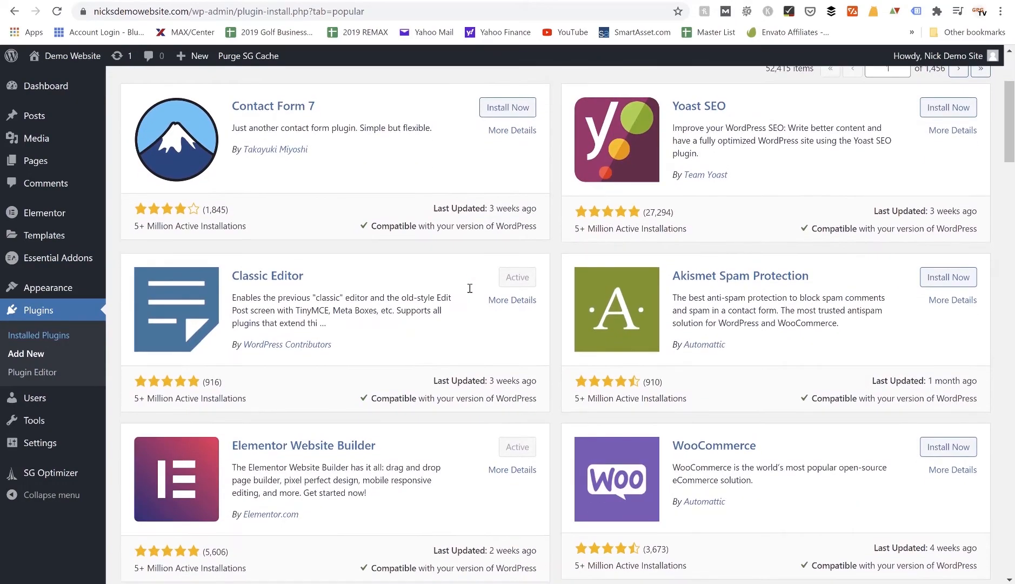
pyautogui.scroll(-5, 469, 288)
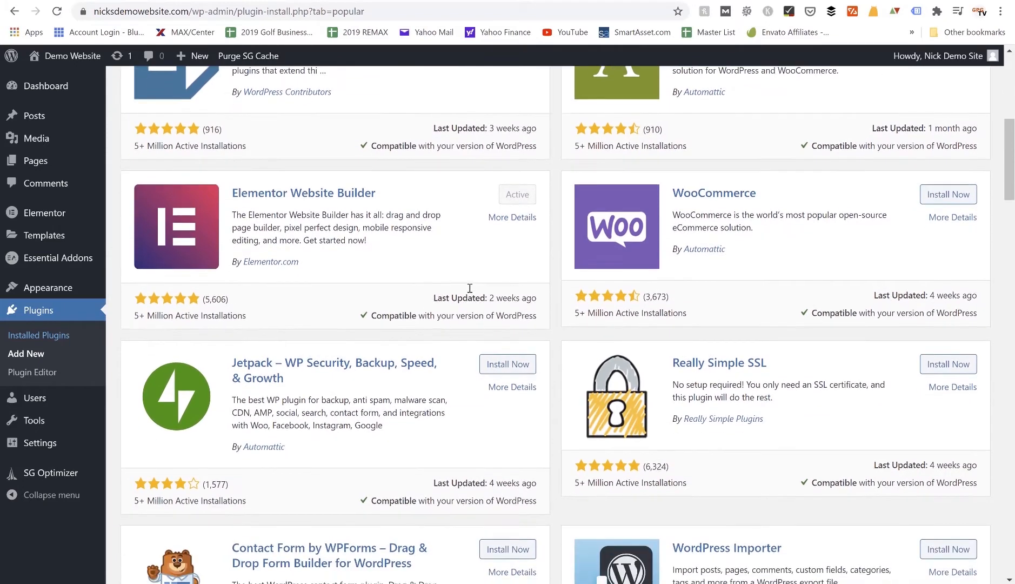
pyautogui.scroll(-4, 469, 288)
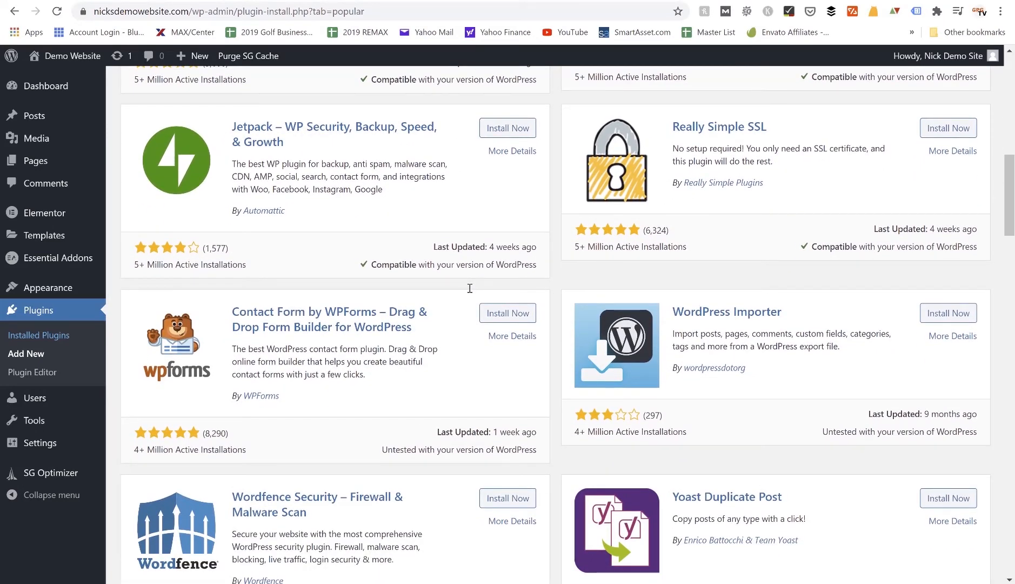
pyautogui.scroll(-3, 469, 288)
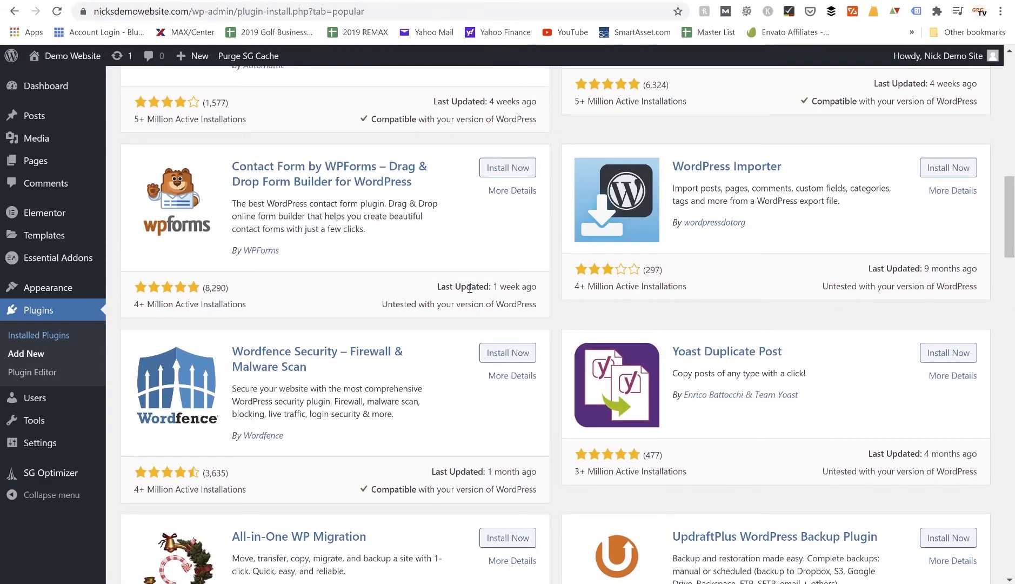
pyautogui.scroll(9, 469, 288)
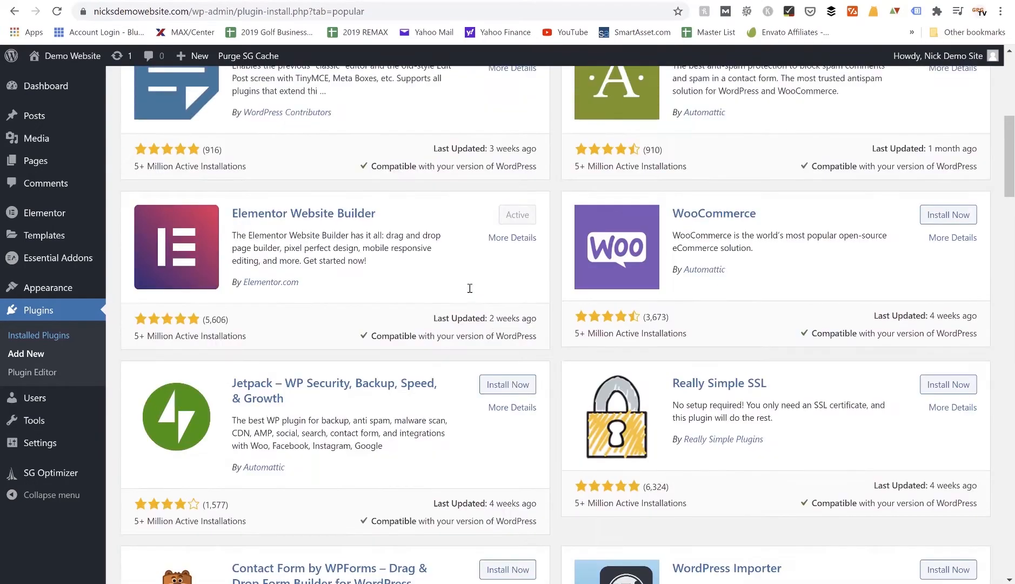
pyautogui.scroll(2, 470, 289)
pyautogui.scroll(2, 469, 288)
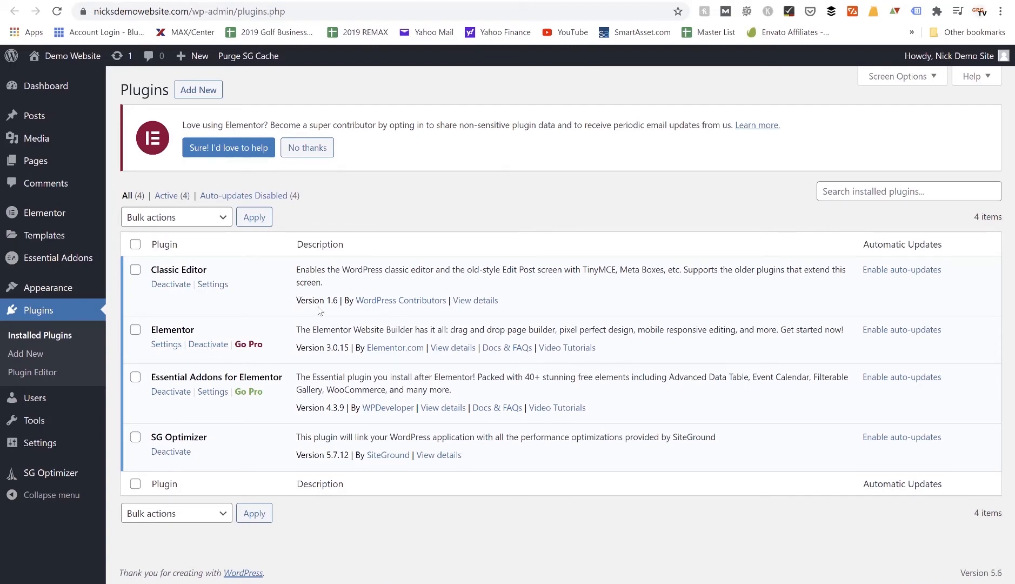
# - Highlight the version numbers of the Classic Editor and Elementor plugins in the installed plugins list
pyautogui.moveTo(320, 311); pyautogui.dragTo(341, 313)
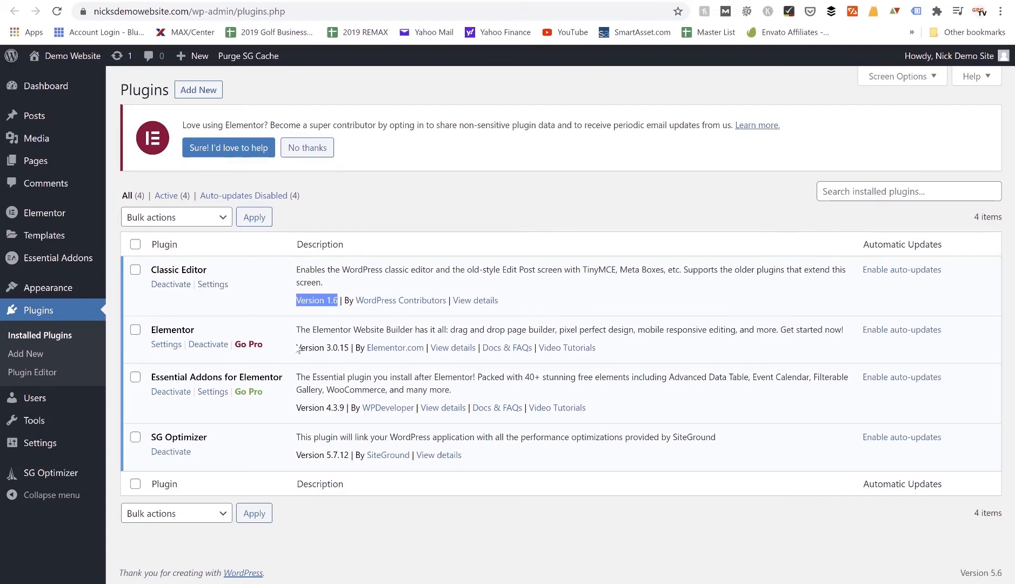
pyautogui.moveTo(297, 347); pyautogui.dragTo(351, 347)
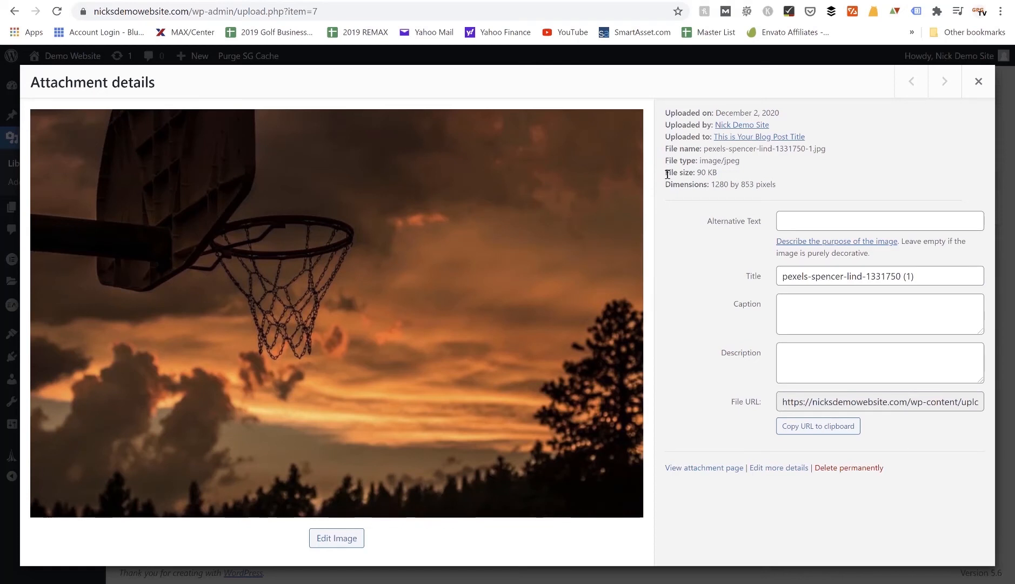
# - Check the file size of the basketball hoop image in its attachment details and close the details
pyautogui.moveTo(666, 174); pyautogui.dragTo(717, 176)
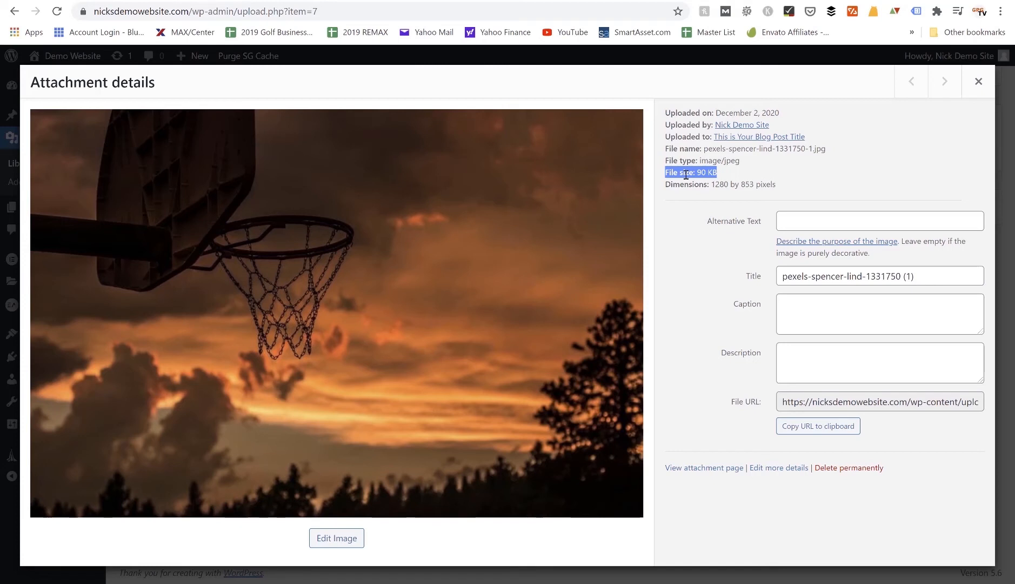
pyautogui.click(686, 175)
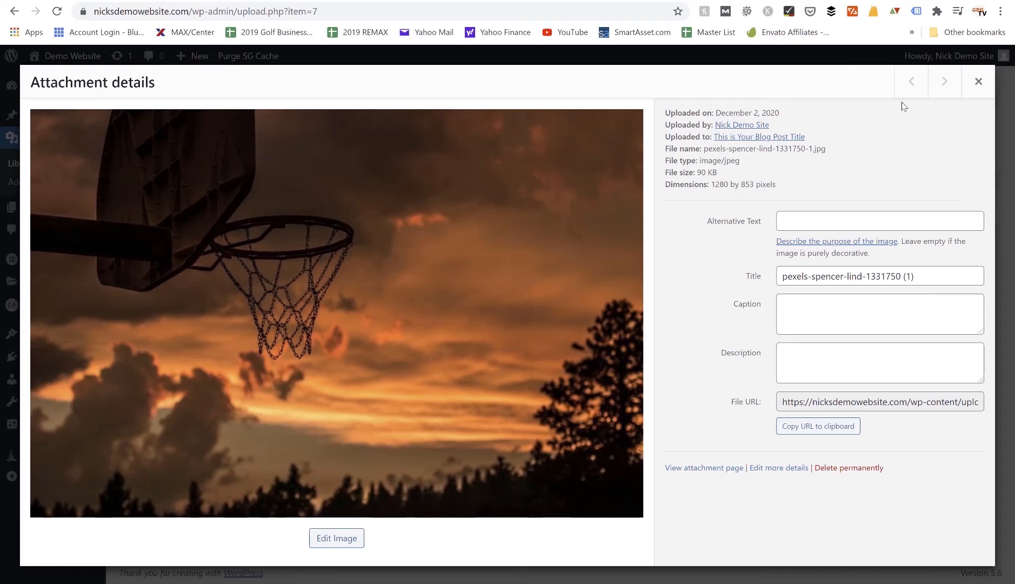
pyautogui.click(976, 83)
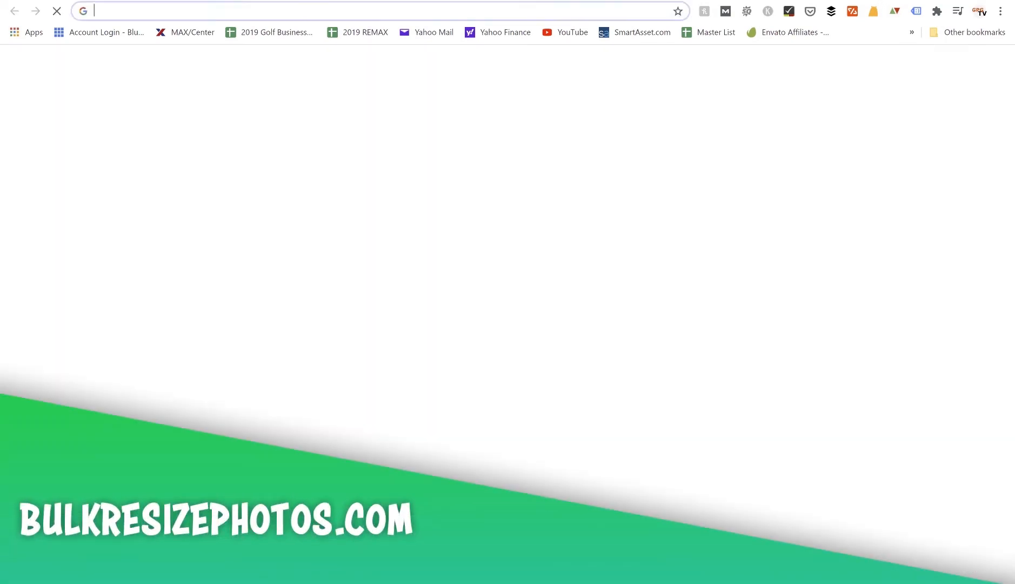
# - Open bulkresizephotos.com/en in a new browser tab
pyautogui.write('bulkresizephotos.com/en')
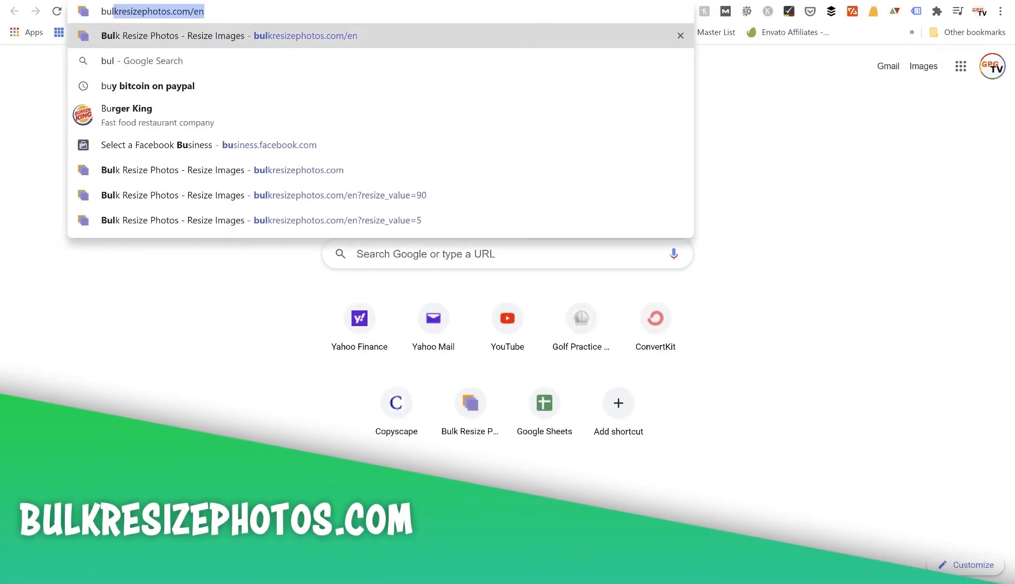
pyautogui.press('Return')
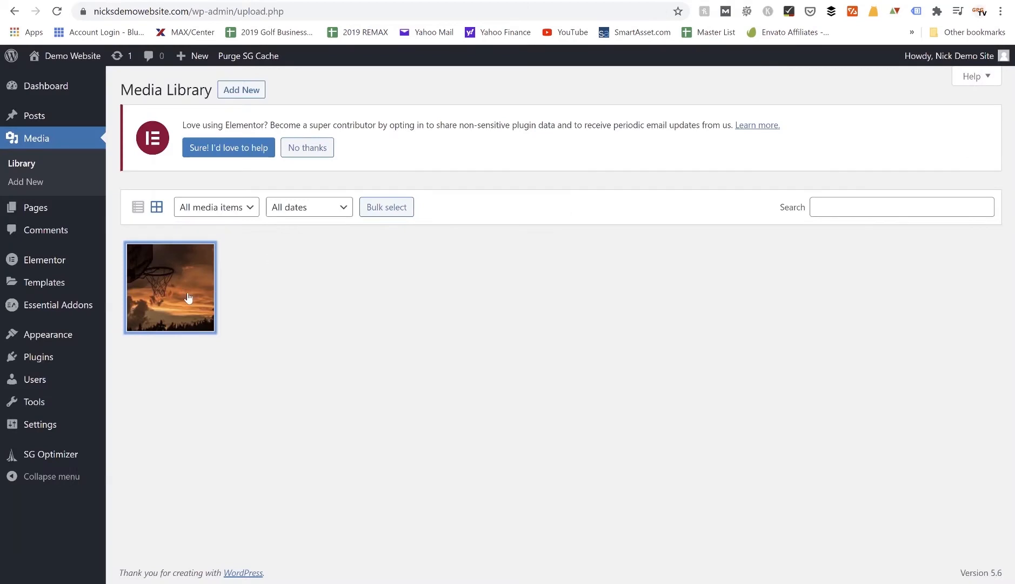
# - Reopen the basketball hoop image's attachment details in the Media Library and check its pixel dimensions
pyautogui.click(188, 298)
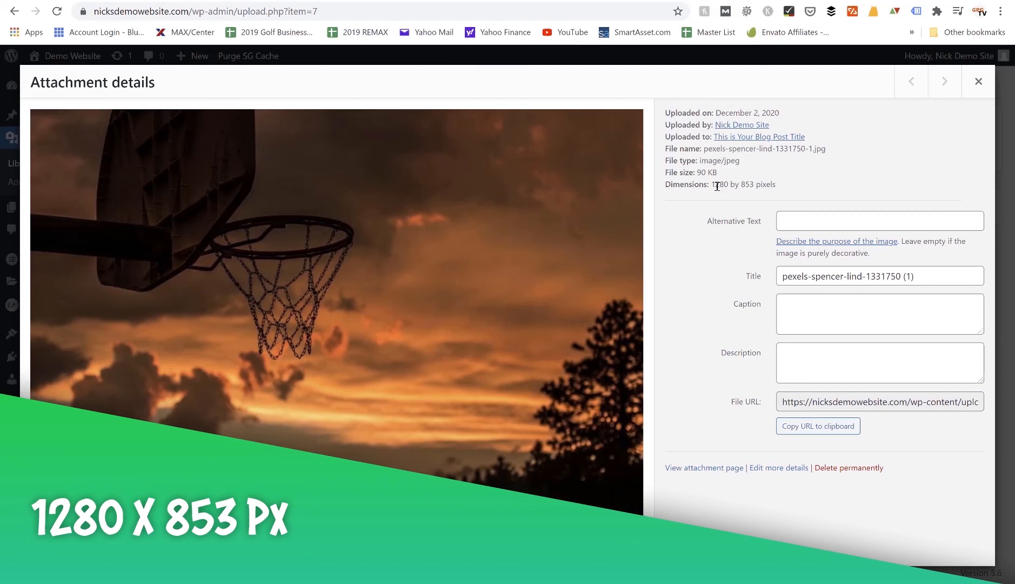
pyautogui.moveTo(712, 184); pyautogui.dragTo(739, 191)
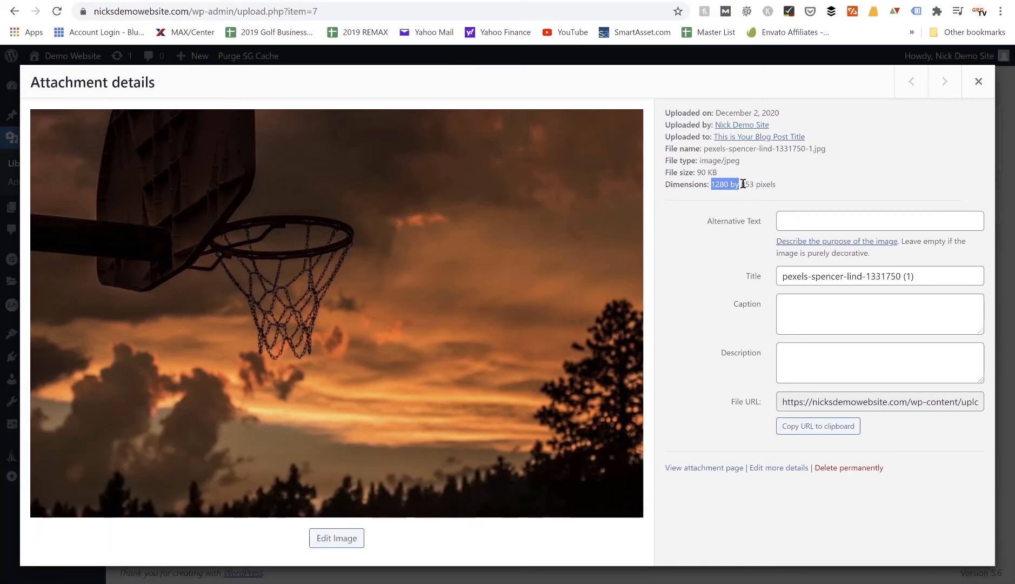
pyautogui.click(741, 185)
# - Switch to the Bulk Resize Photos site and start choosing images to resize
pyautogui.moveTo(501, 230)
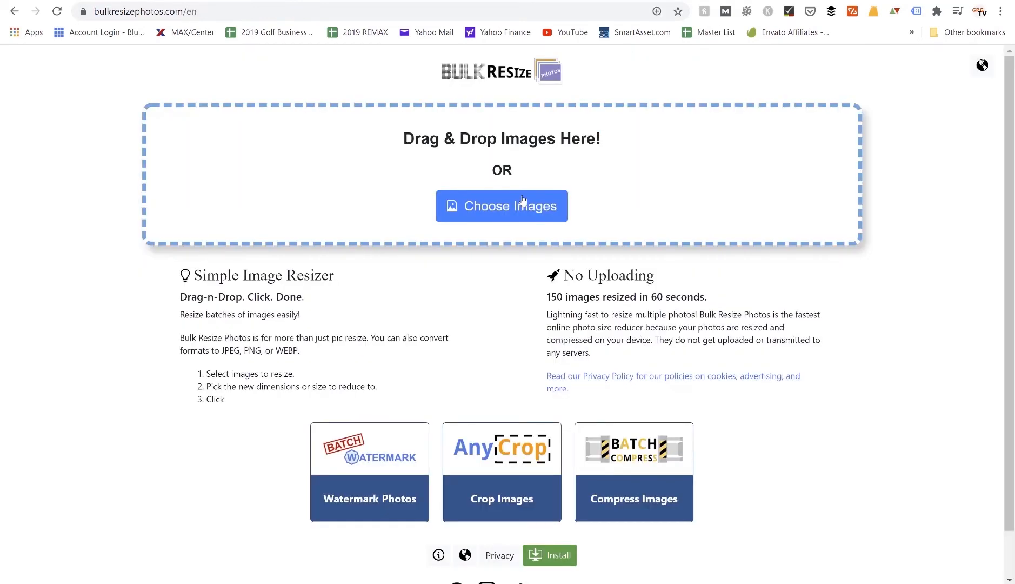
pyautogui.click(494, 208)
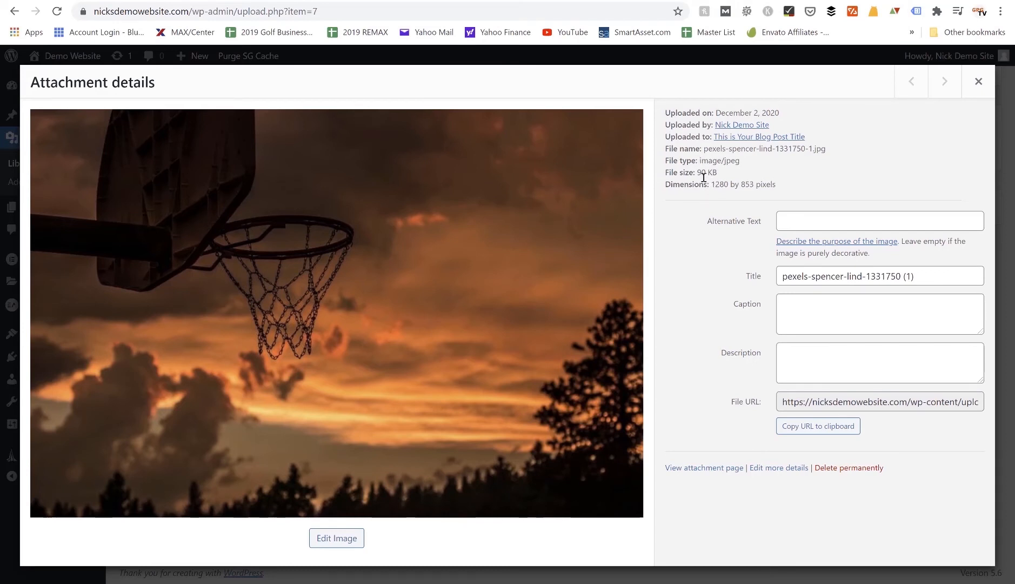
# - Highlight the file size in the hoop image's attachment details and return to the Media Library
pyautogui.moveTo(693, 173); pyautogui.dragTo(731, 180)
pyautogui.click(977, 81)
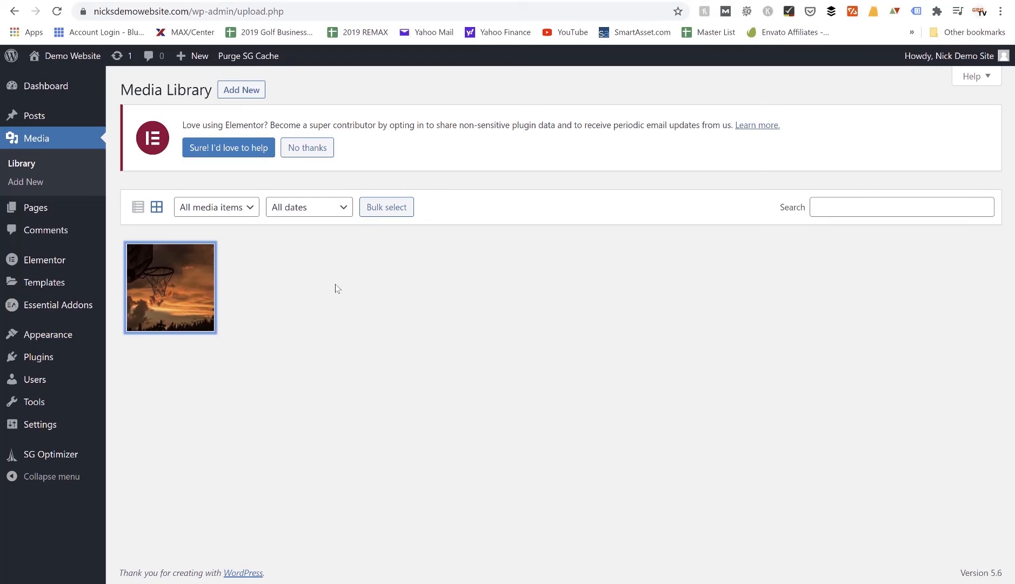
# - Open the GTmetrix website from the Google search results for "gtmetrix"
pyautogui.click(287, 330)
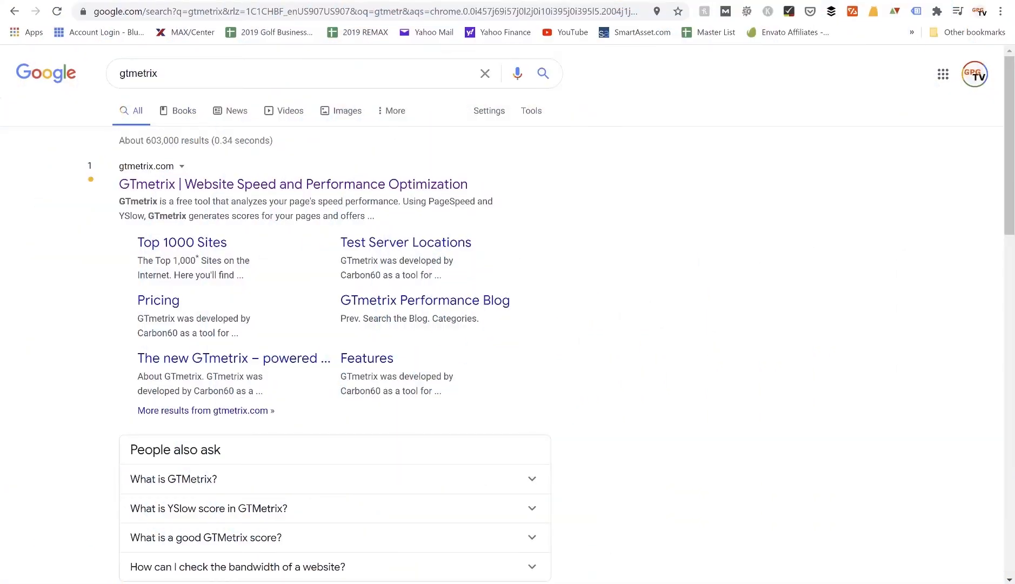
pyautogui.click(250, 189)
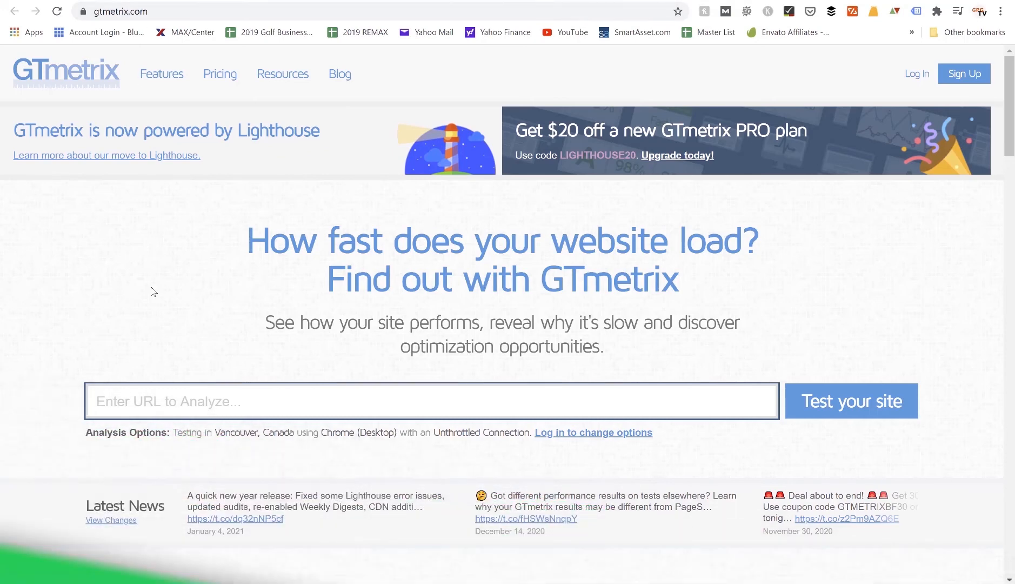
# - Run a GTmetrix speed test on nicksdemowebsite.com
pyautogui.write('n')
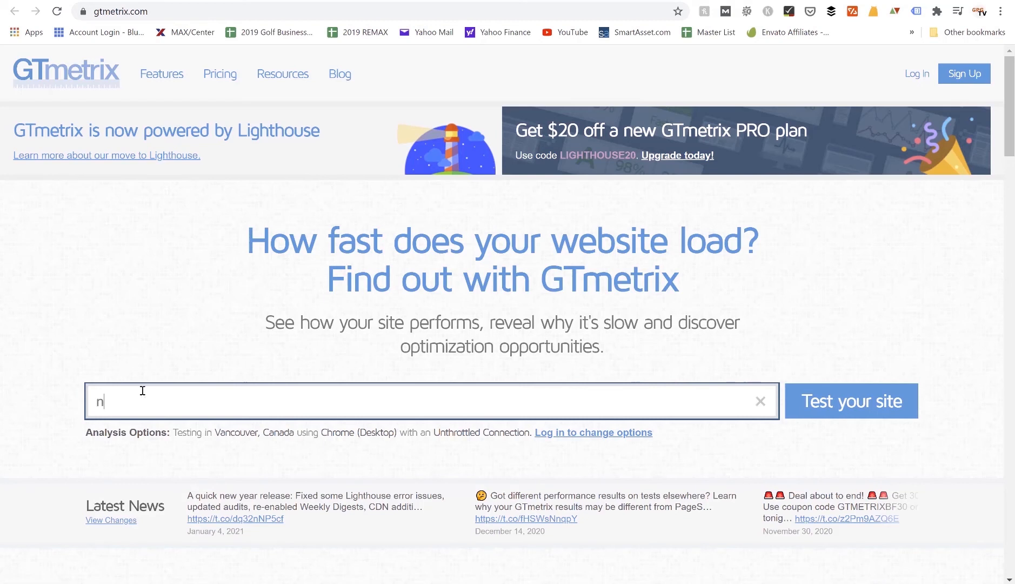
pyautogui.write('icksdemowebs')
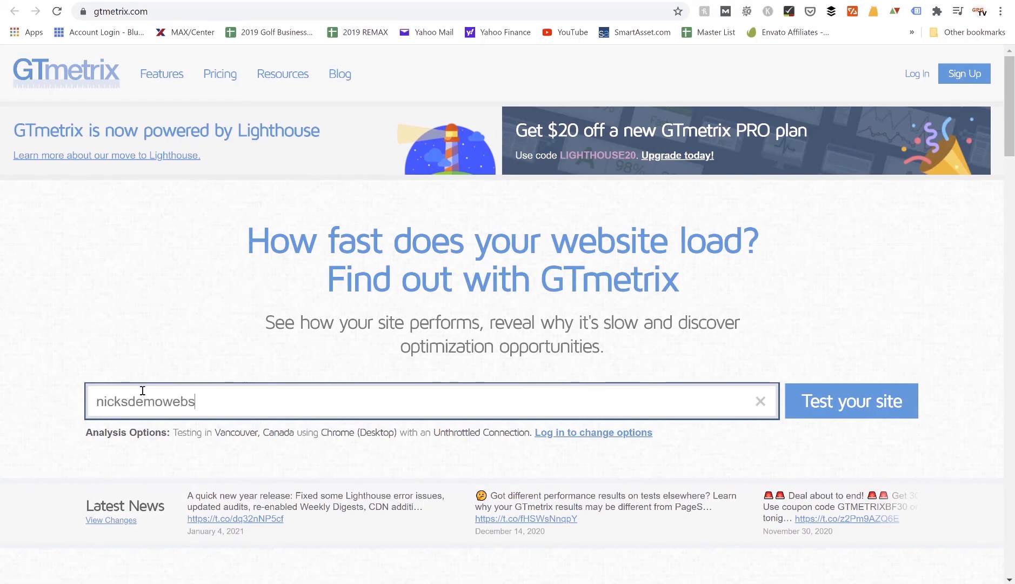
pyautogui.write('ite.com')
pyautogui.click(860, 405)
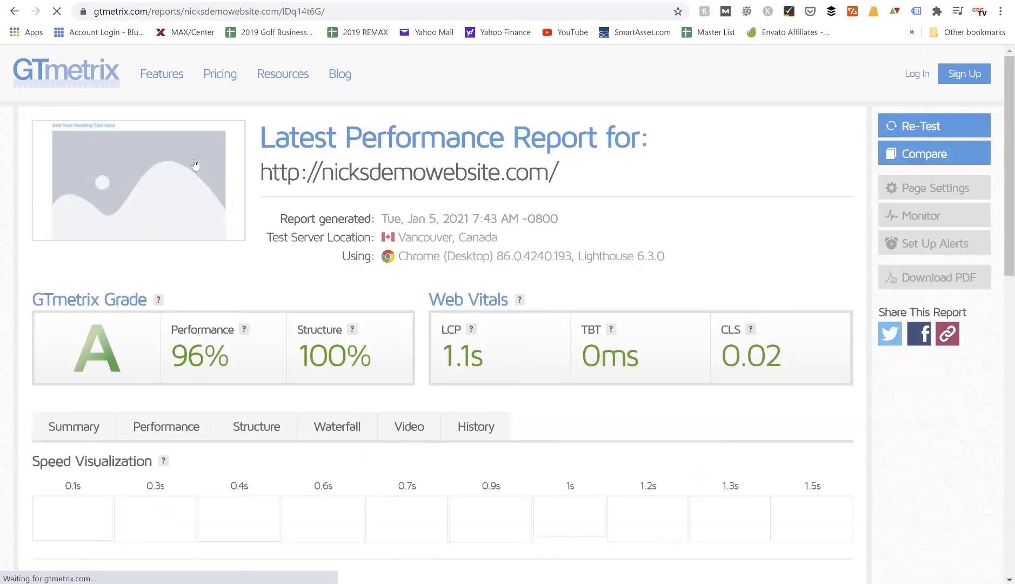
# - Review the report's GTmetrix Grade, Web Vitals and Speed Visualization in the summary
pyautogui.scroll(-1, 195, 165)
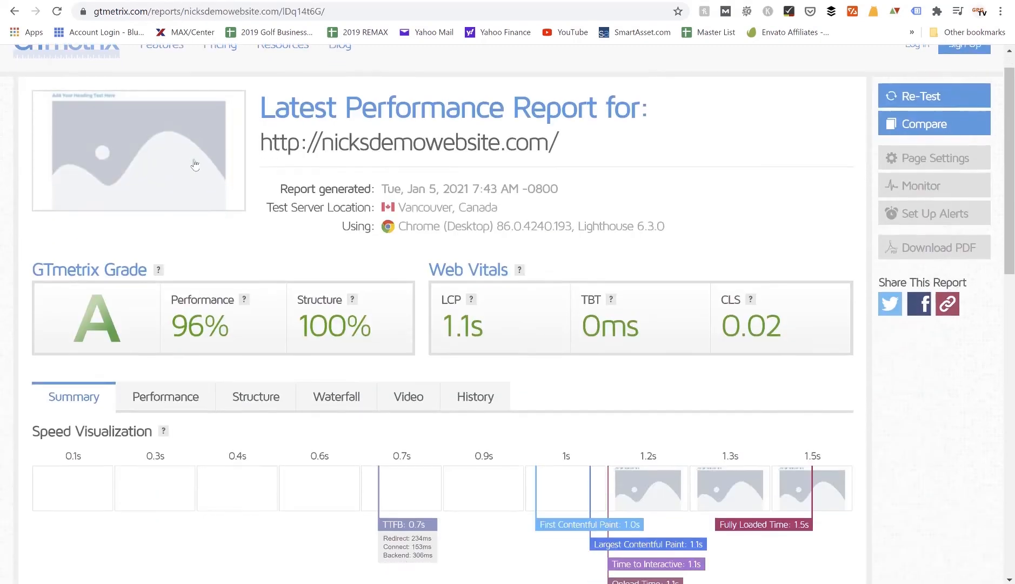
pyautogui.scroll(-3, 195, 164)
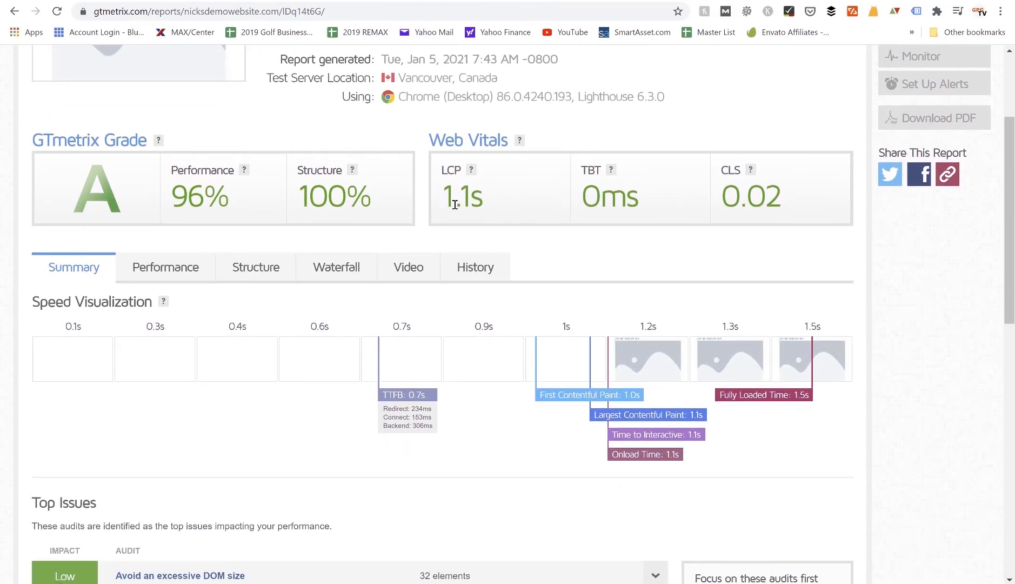
pyautogui.scroll(4, 455, 204)
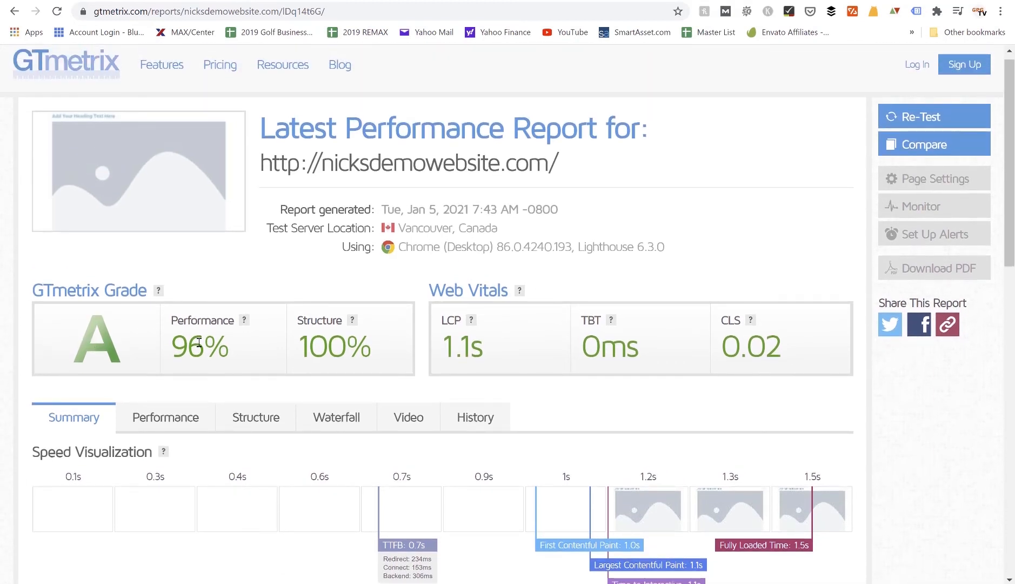
pyautogui.scroll(-3, 337, 351)
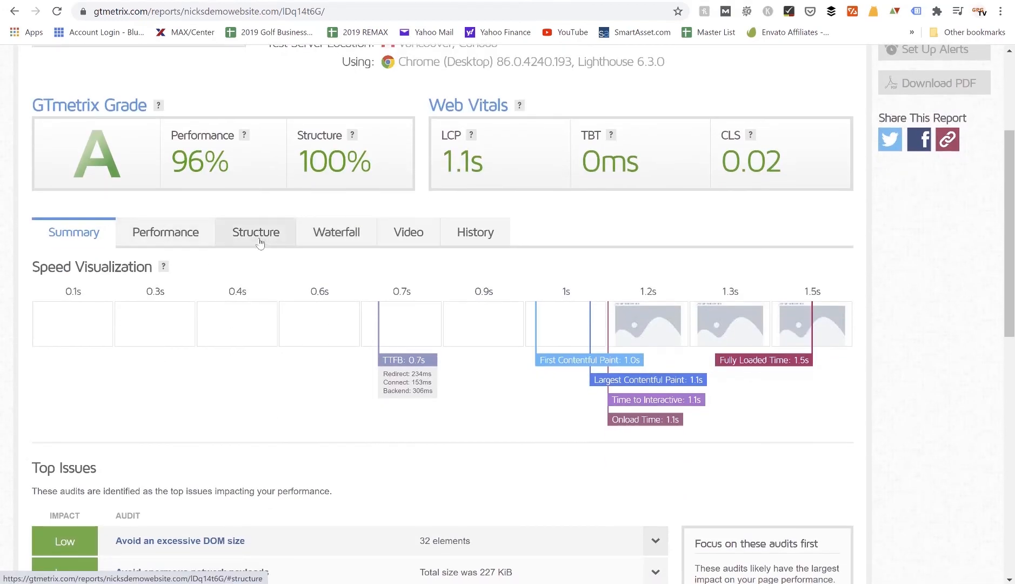
# - Show the report's Performance details and examine the performance metrics and browser timings against the overall grade
pyautogui.click(172, 237)
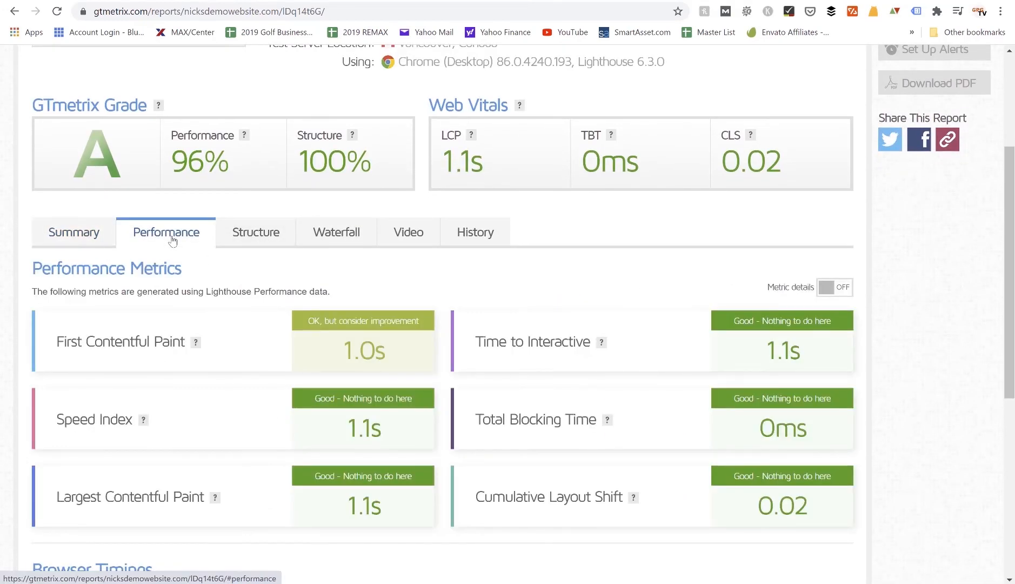
pyautogui.scroll(-2, 172, 237)
pyautogui.scroll(-1, 170, 240)
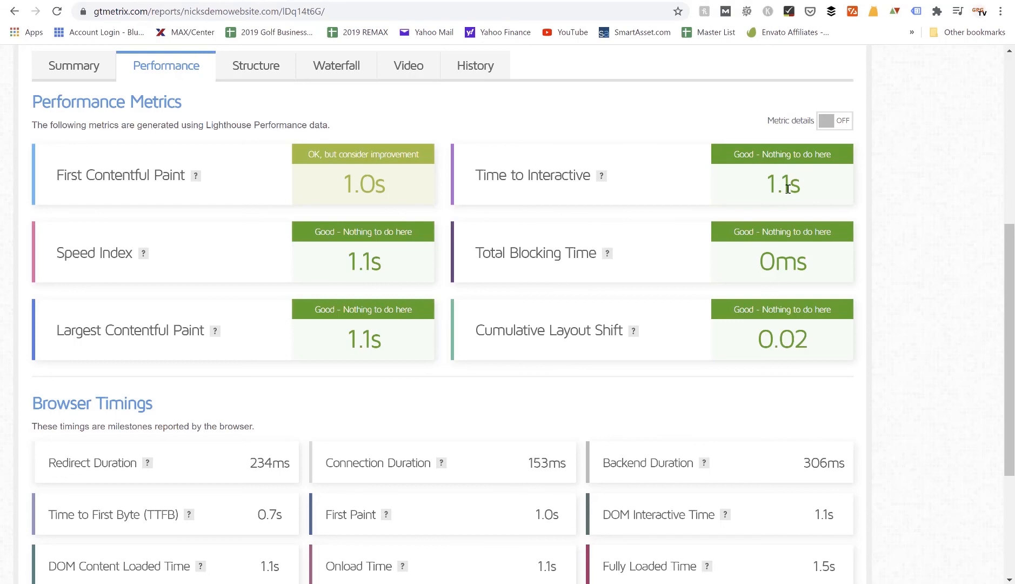
pyautogui.scroll(5, 787, 189)
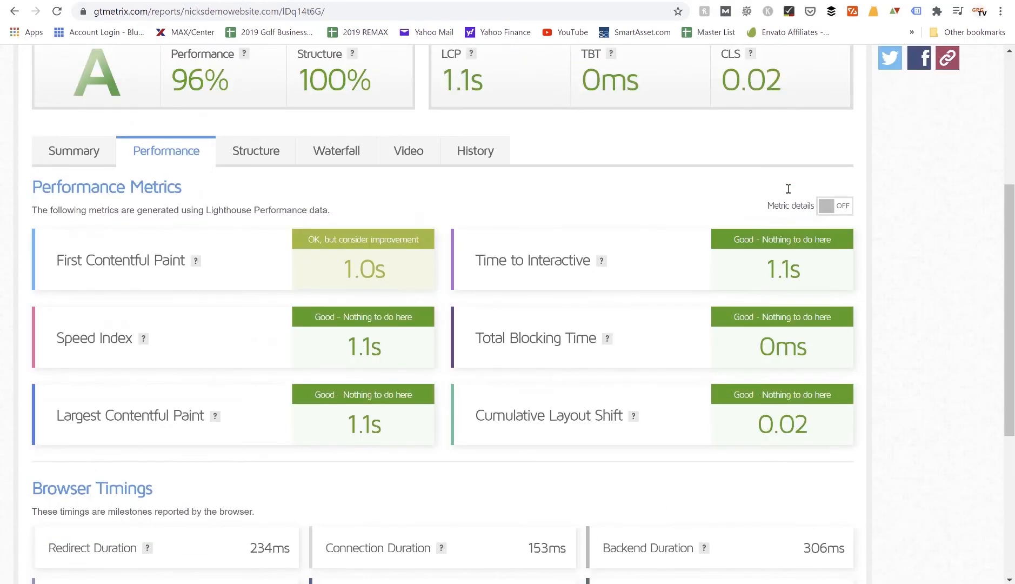
pyautogui.scroll(-1, 424, 494)
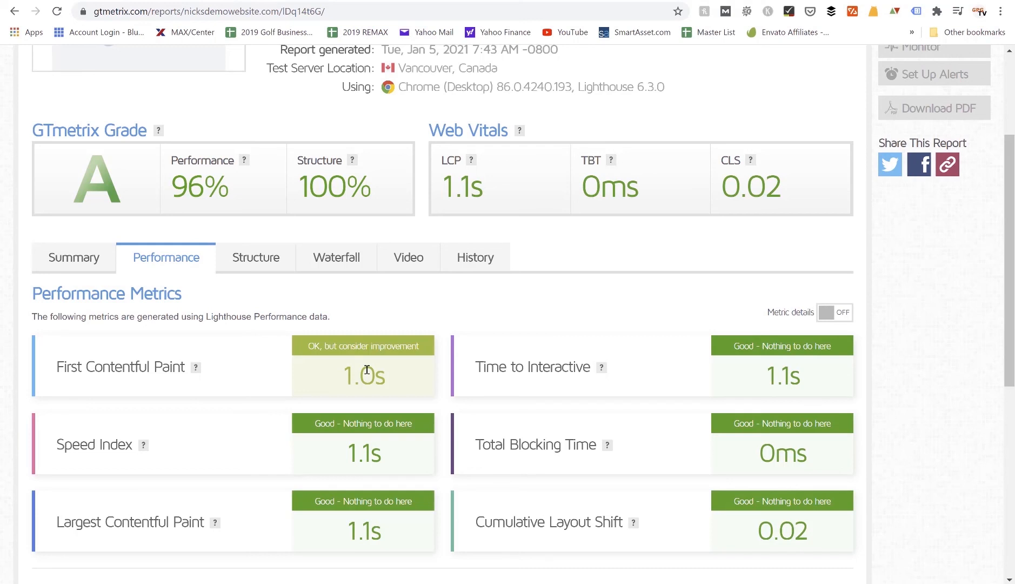
pyautogui.scroll(1, 367, 370)
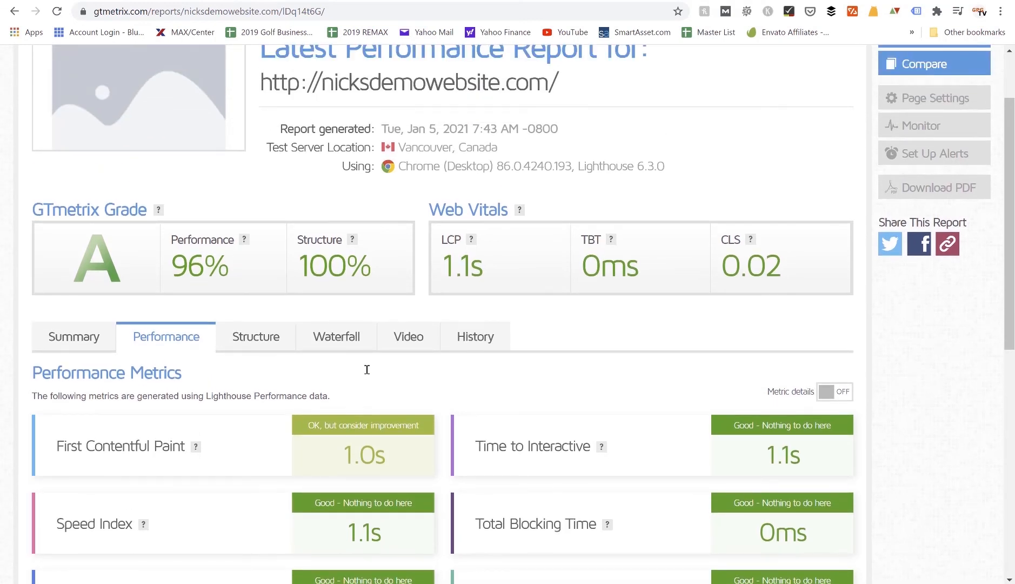
pyautogui.scroll(1, 457, 266)
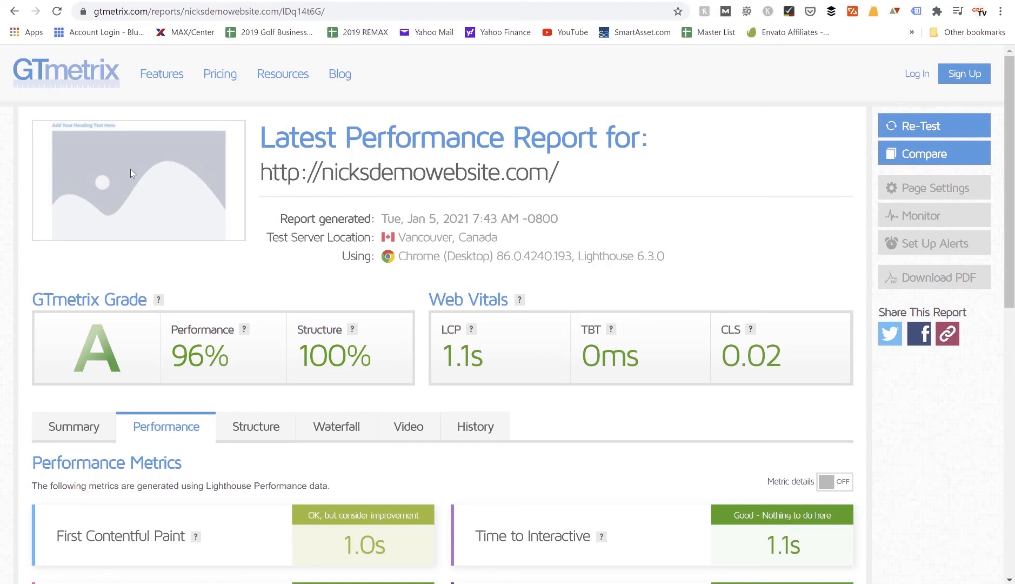
pyautogui.scroll(-1, 130, 170)
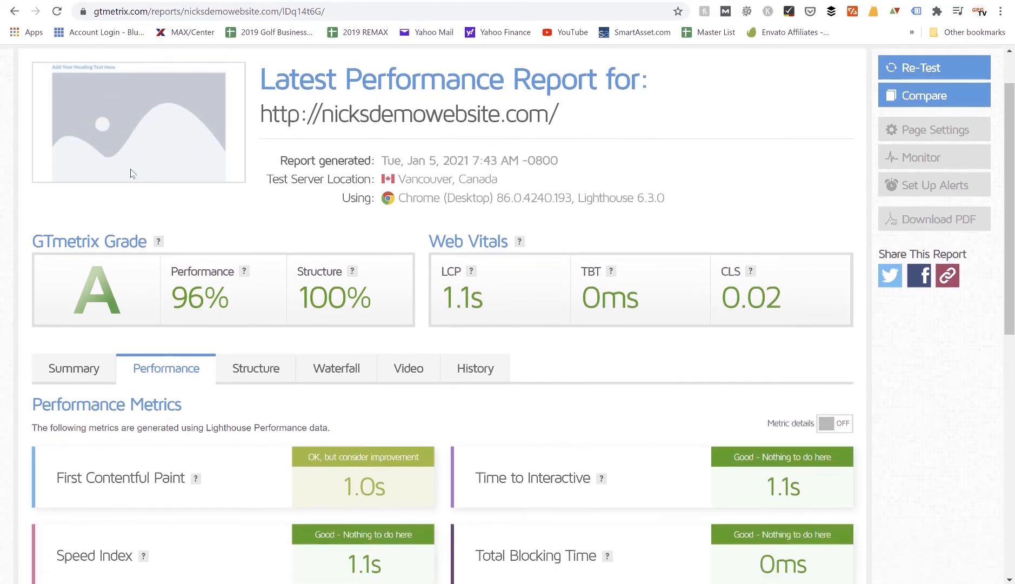
pyautogui.scroll(-1, 130, 169)
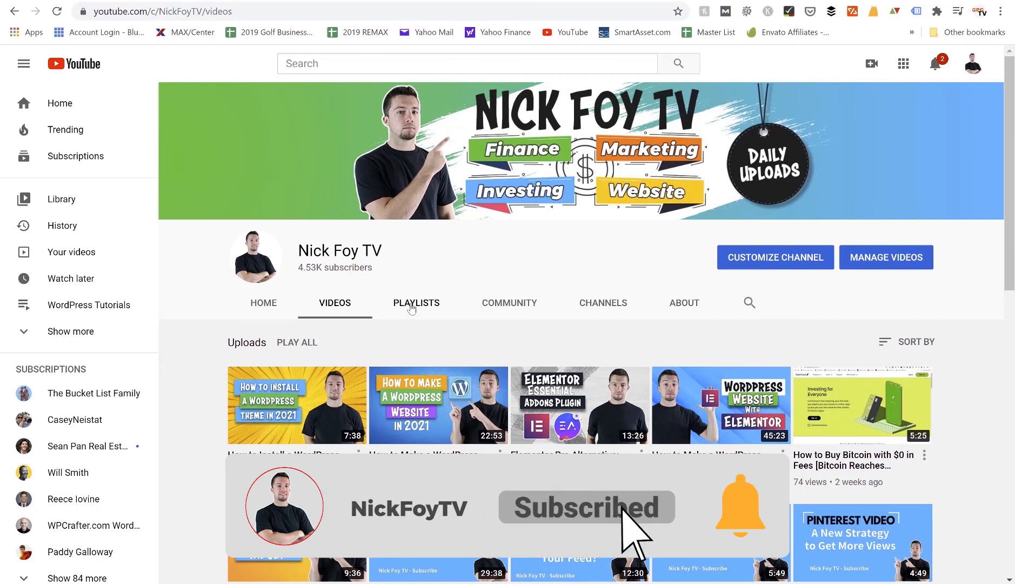
# - Look through the uploaded videos on the YouTube channel and return to the start of the list
pyautogui.scroll(-4, 362, 318)
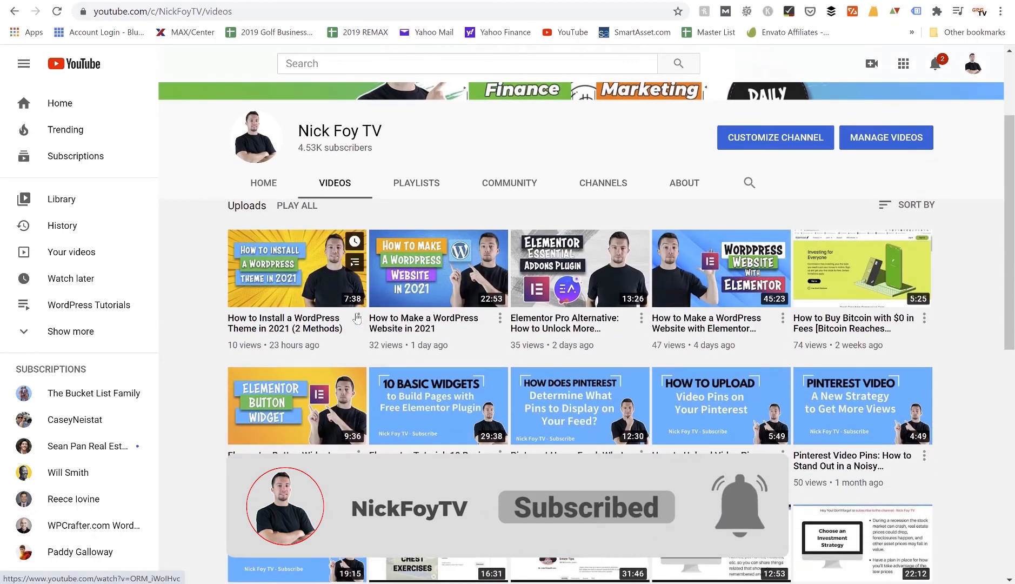
pyautogui.scroll(-4, 355, 318)
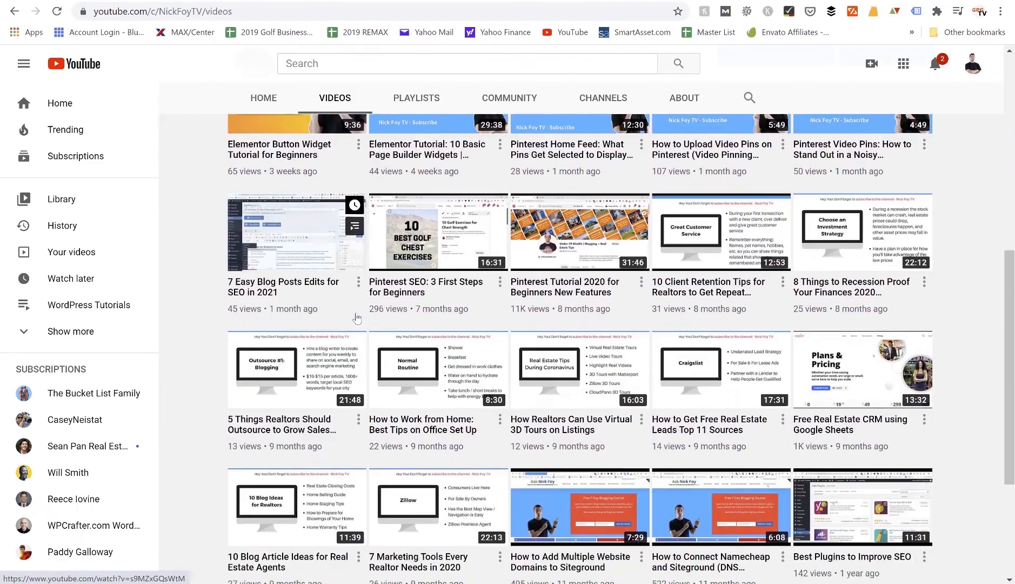
pyautogui.scroll(-3, 355, 318)
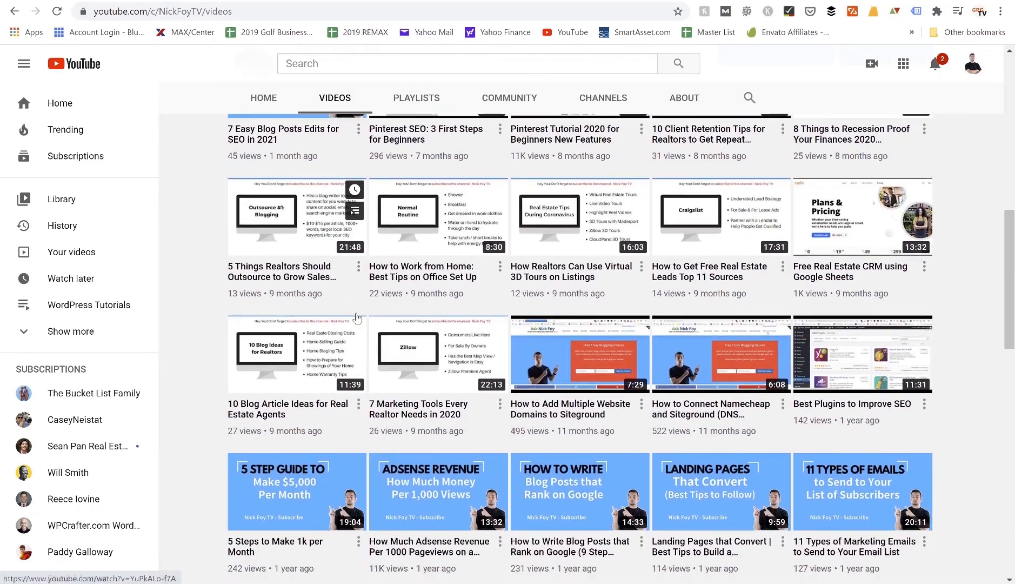
pyautogui.scroll(-1, 355, 318)
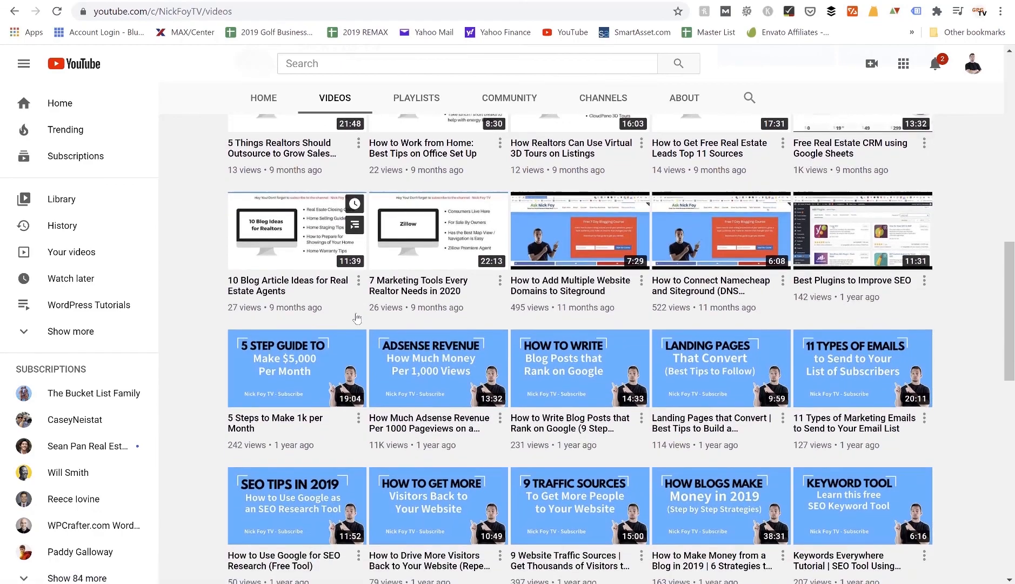
pyautogui.scroll(9, 356, 318)
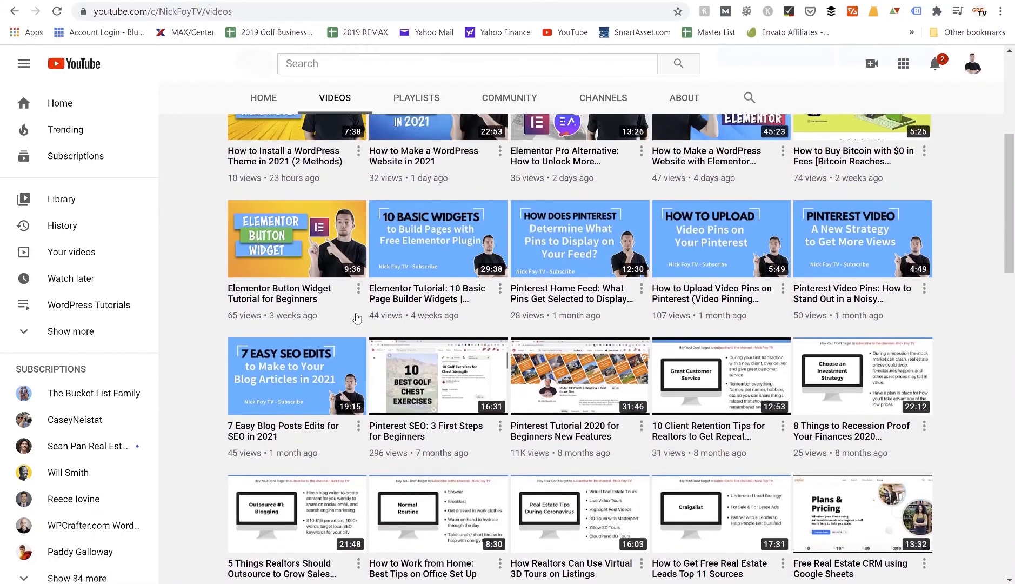
pyautogui.scroll(4, 356, 318)
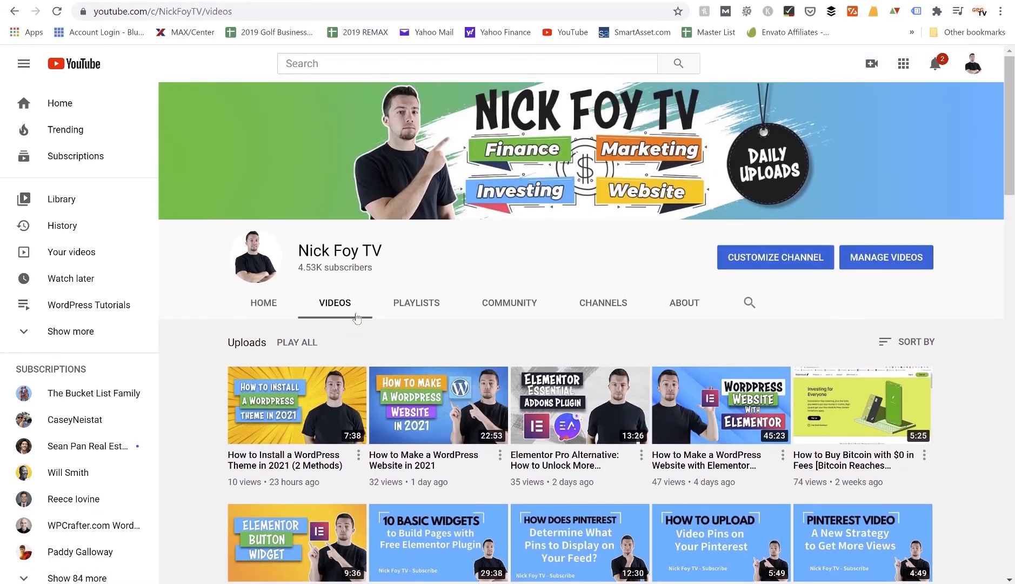